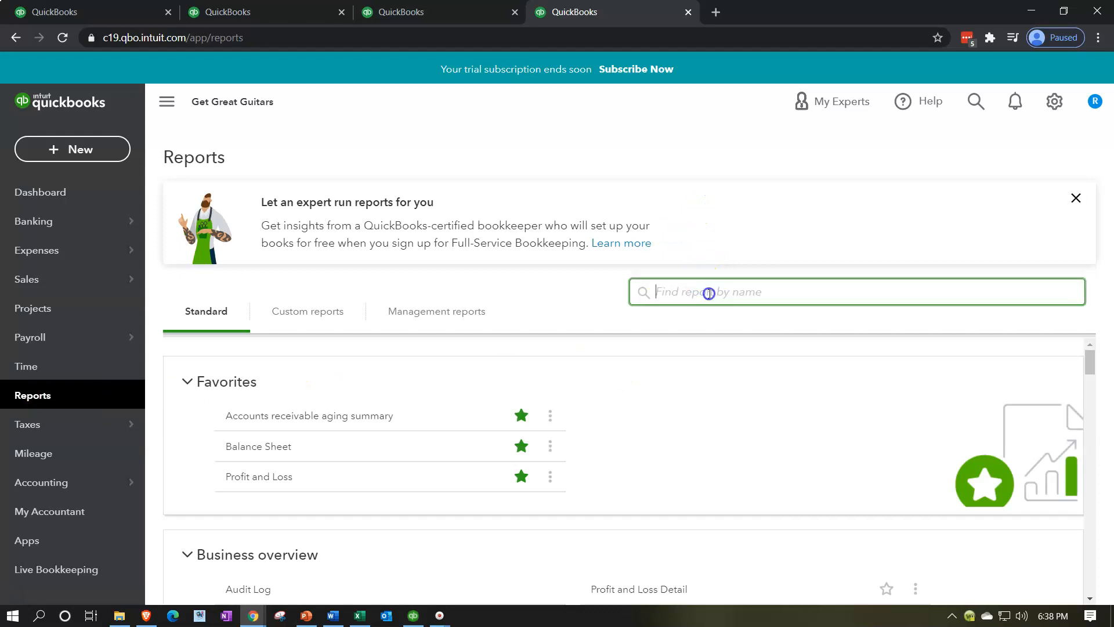
Search the reports by name for "trial" and open the Trial Balance report.
text(trial)
key(Down)
key(Return)
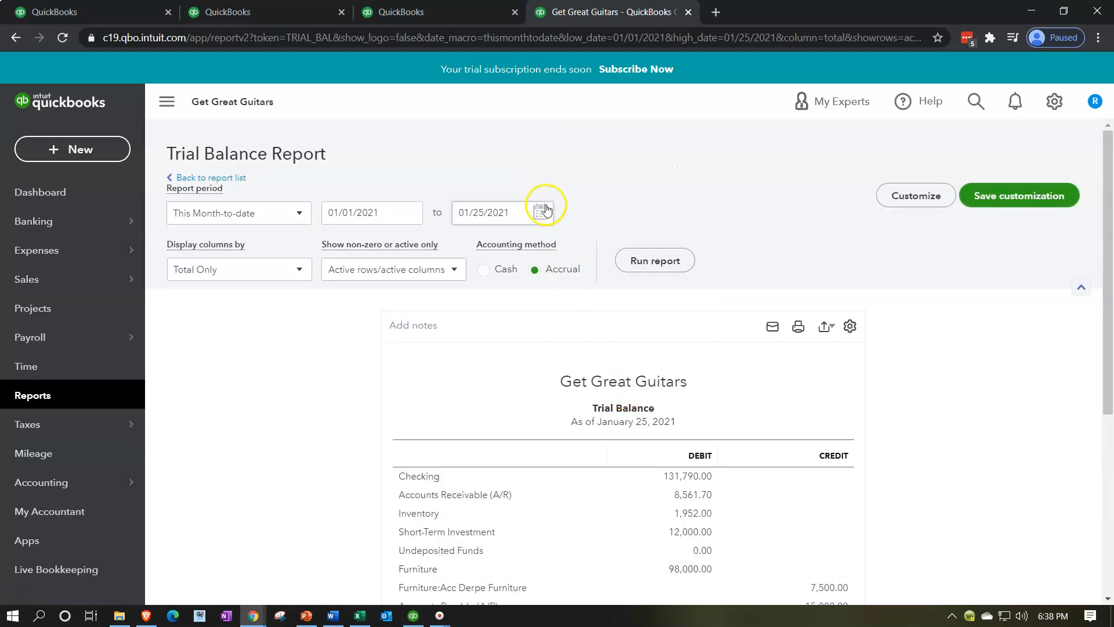
Set the Trial Balance end date to 02/28/2021 and run the report.
click(510, 212)
text(02/28/2021)
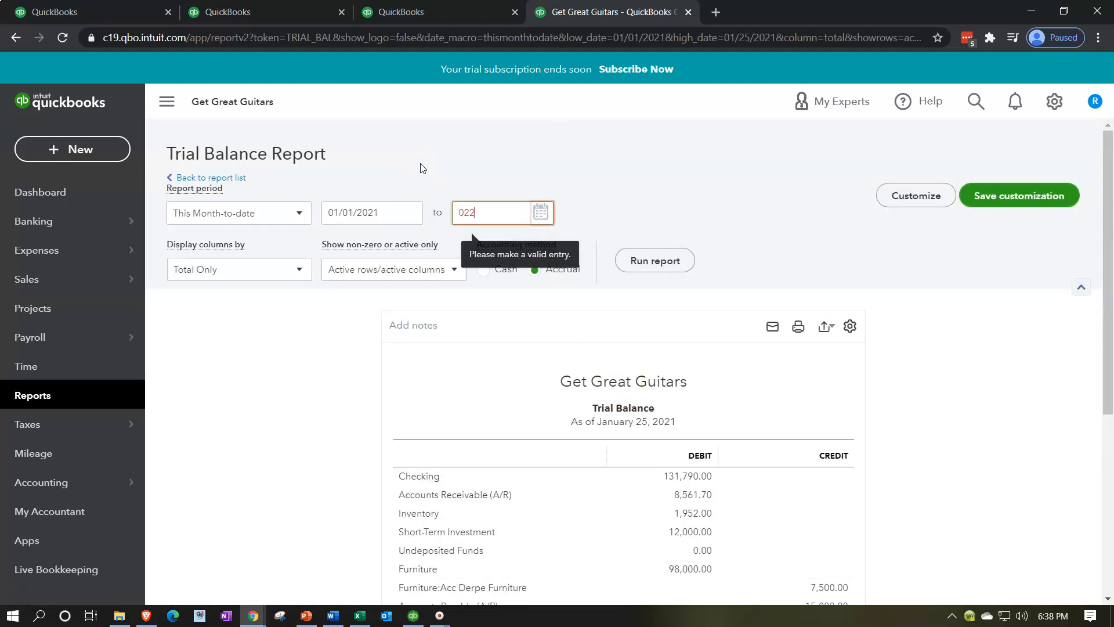
key(Tab)
click(650, 282)
click(652, 264)
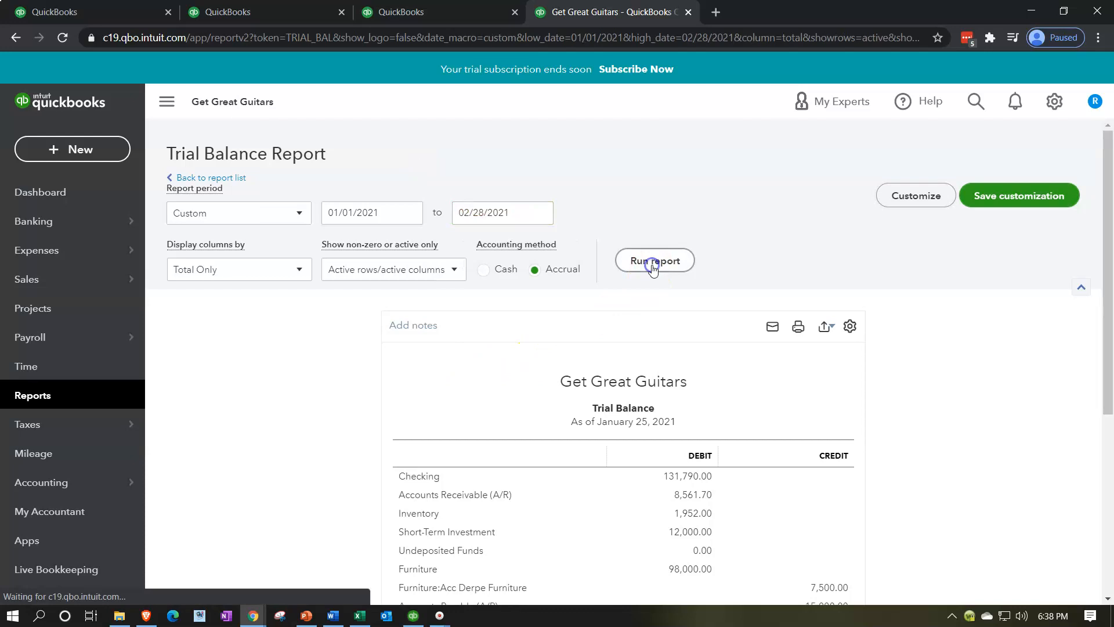
Collapse the navigation menu and enlarge the page to make the Trial Balance easier to read.
click(167, 102)
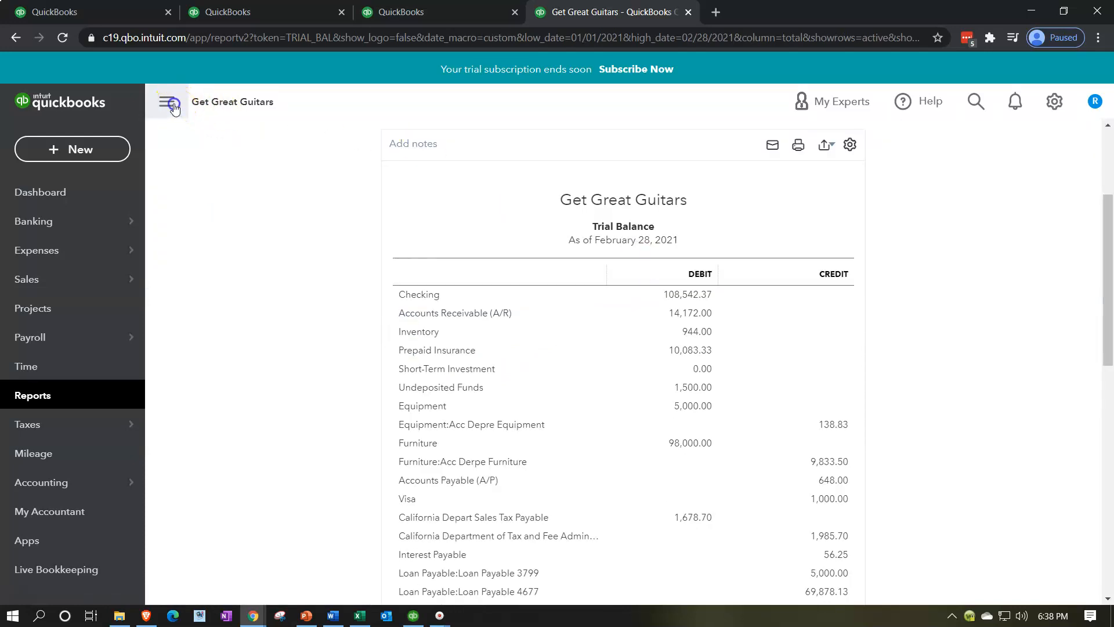
key(ctrl+plus)
key(ctrl+plus)
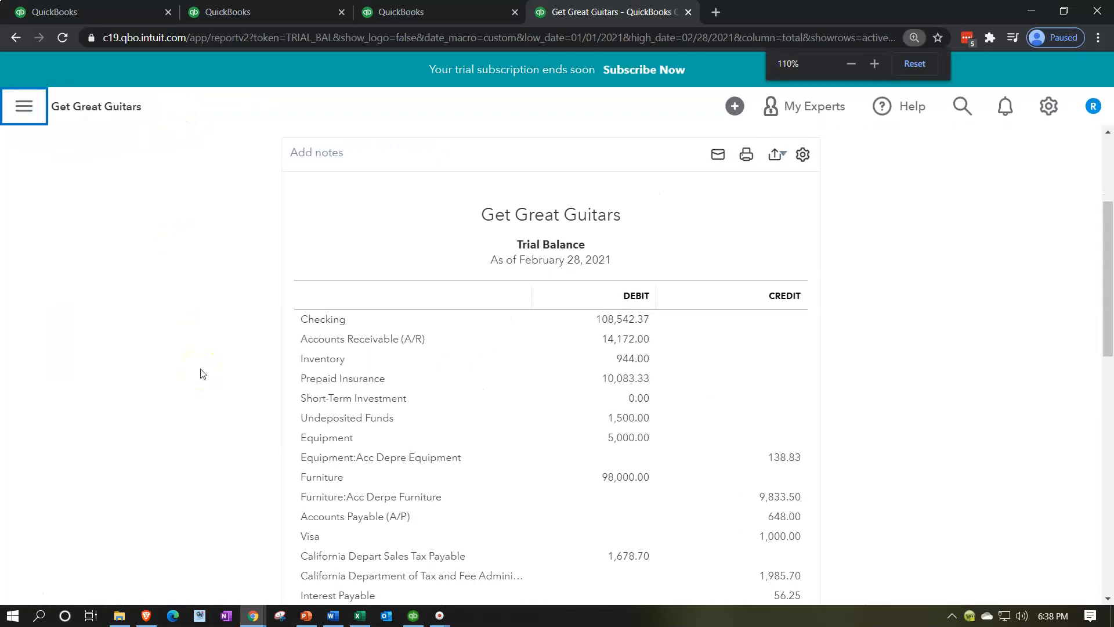
Switch to the third QuickBooks browser tab and open the Profit and Loss report from the favorite reports.
click(399, 12)
click(115, 489)
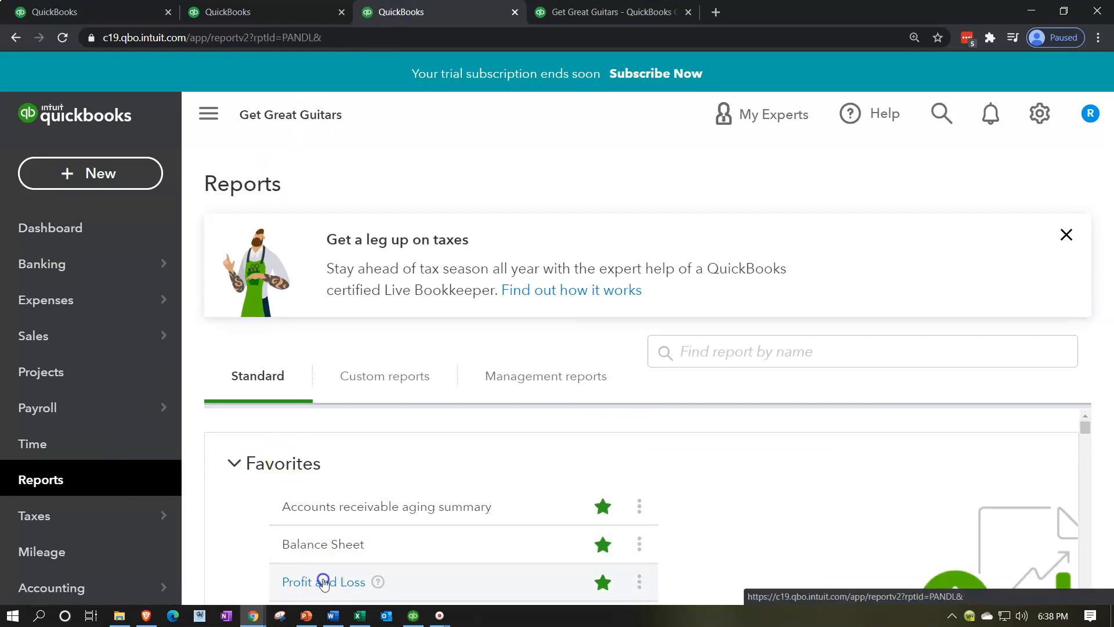
click(324, 582)
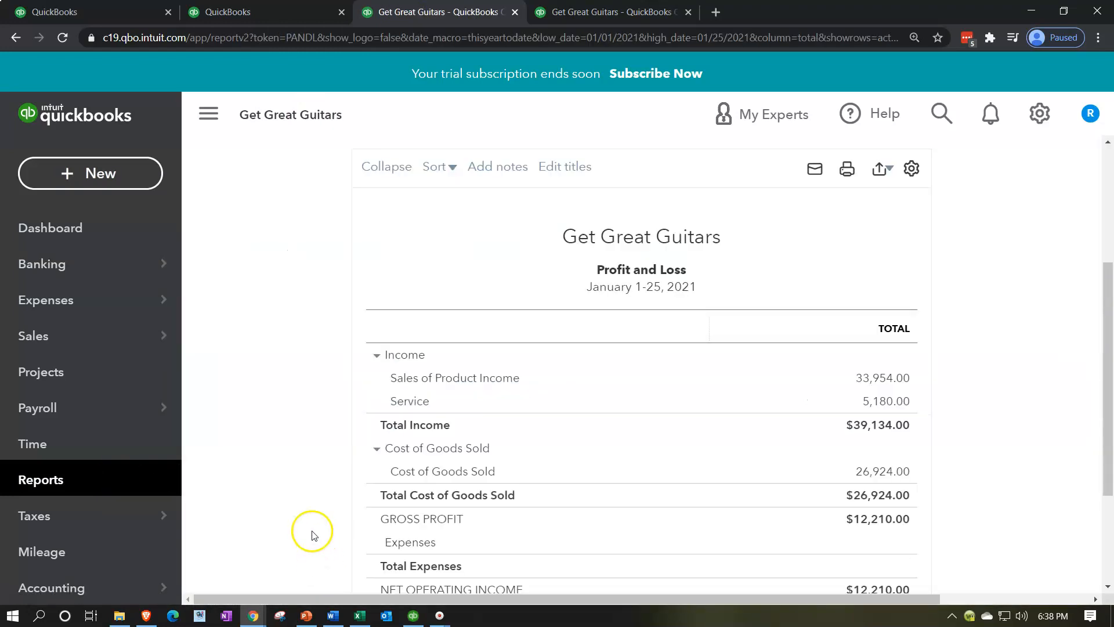
Run the Profit and Loss report with an end date of 02/28/2021 and collapse the navigation menu.
click(648, 266)
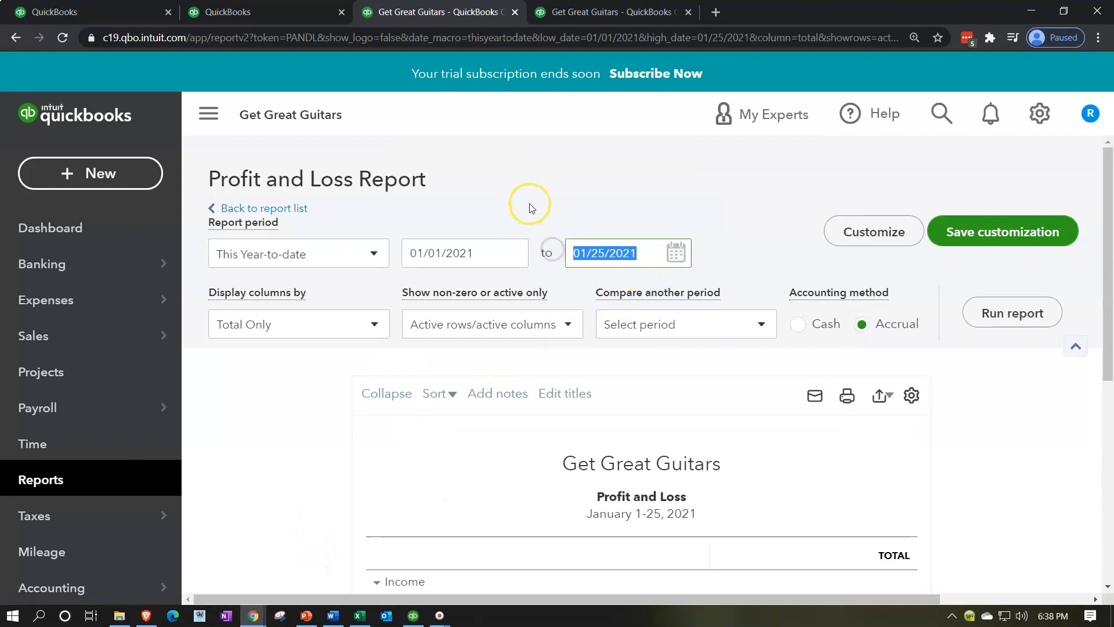
text(02/28/2021)
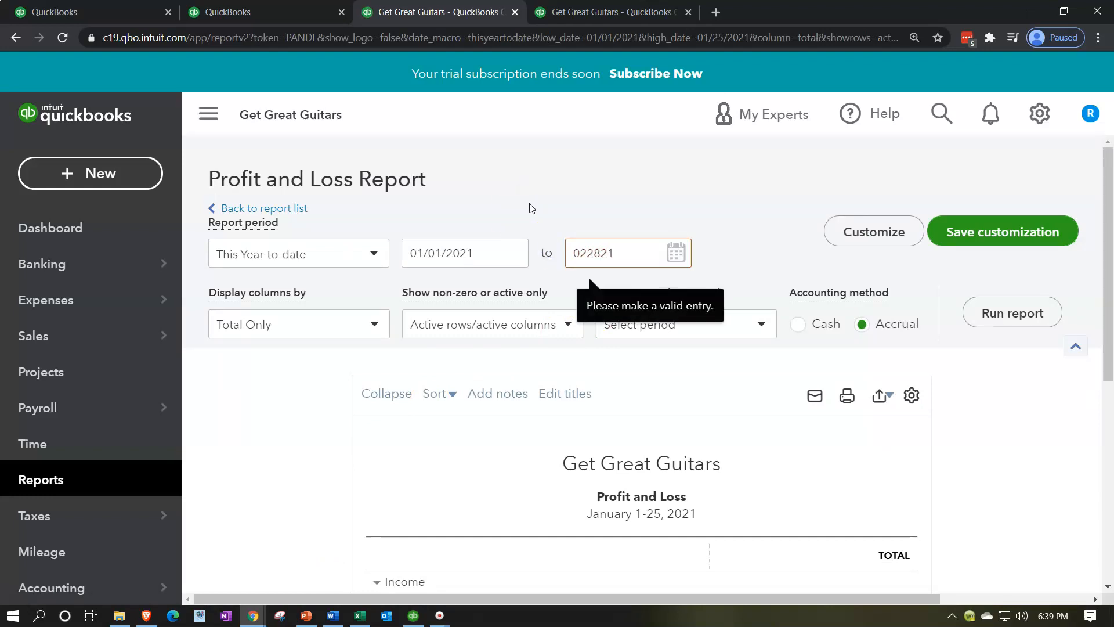
key(Tab)
click(973, 300)
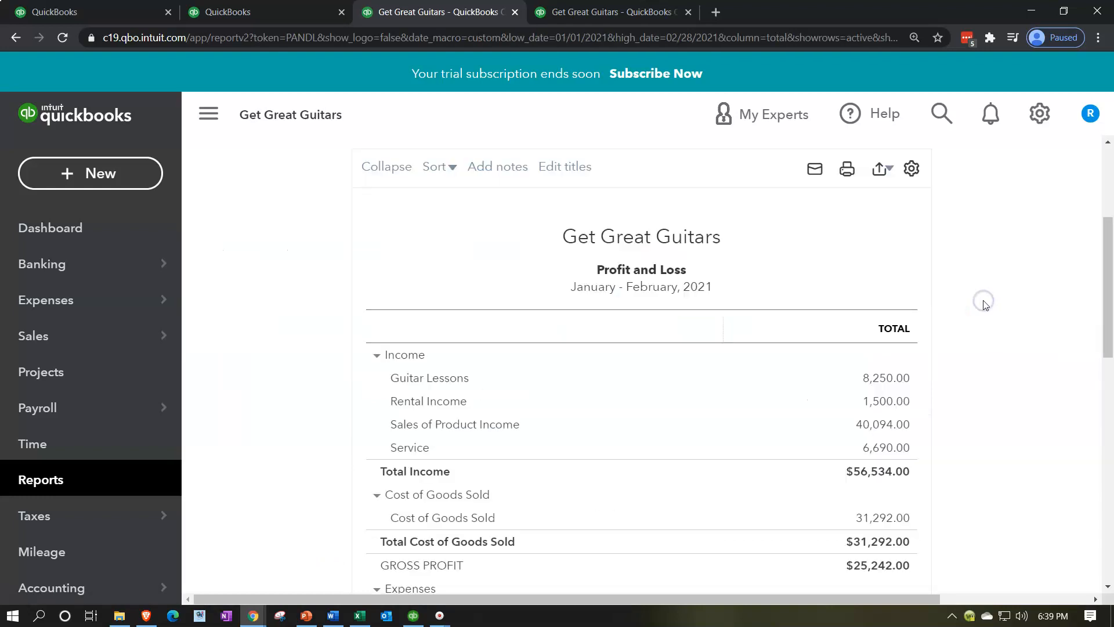
click(212, 115)
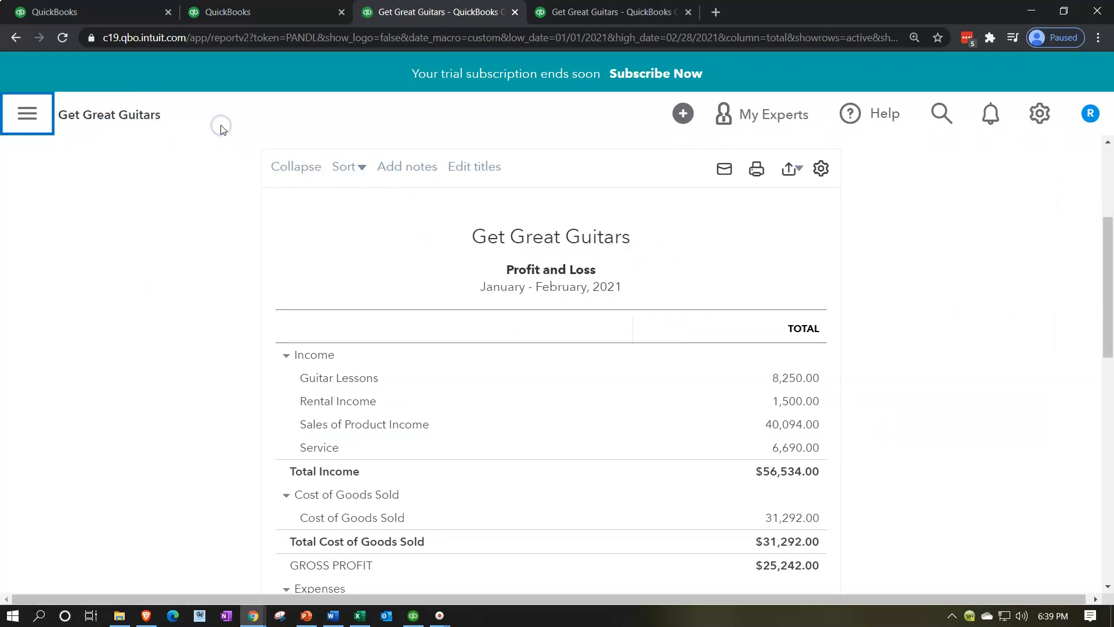
Switch to the second QuickBooks browser tab and open the Balance Sheet from the favorite reports.
click(272, 21)
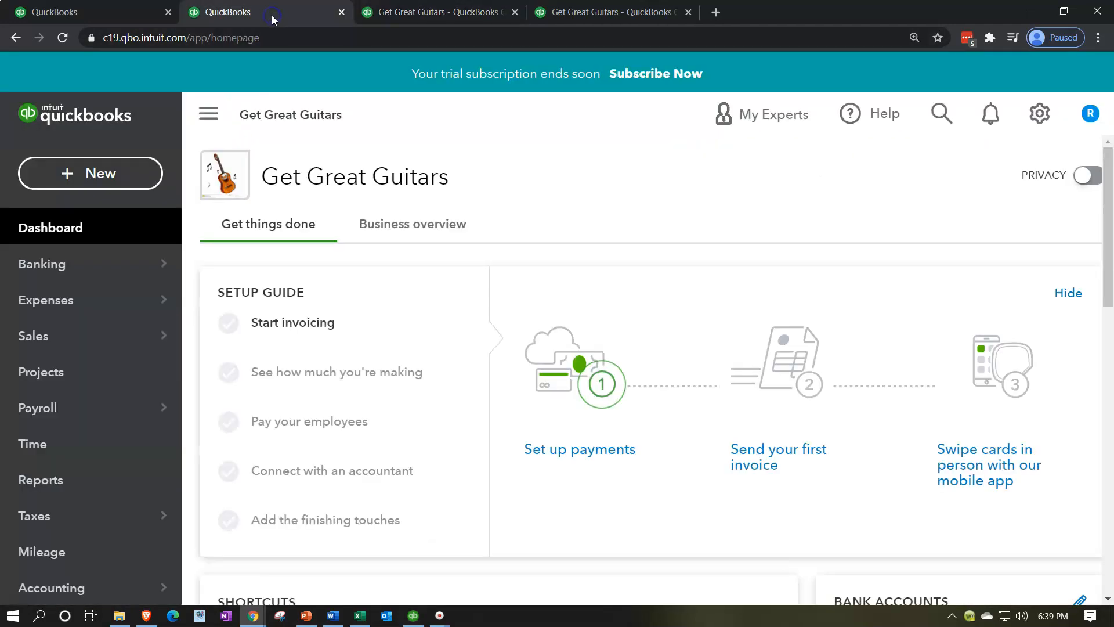
click(80, 480)
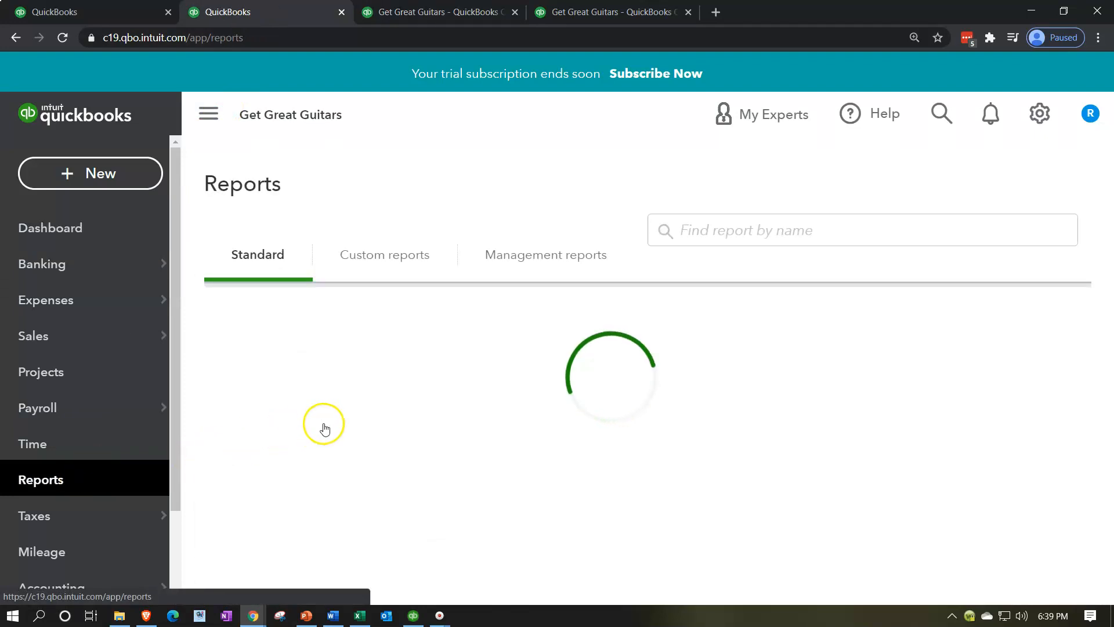
click(325, 545)
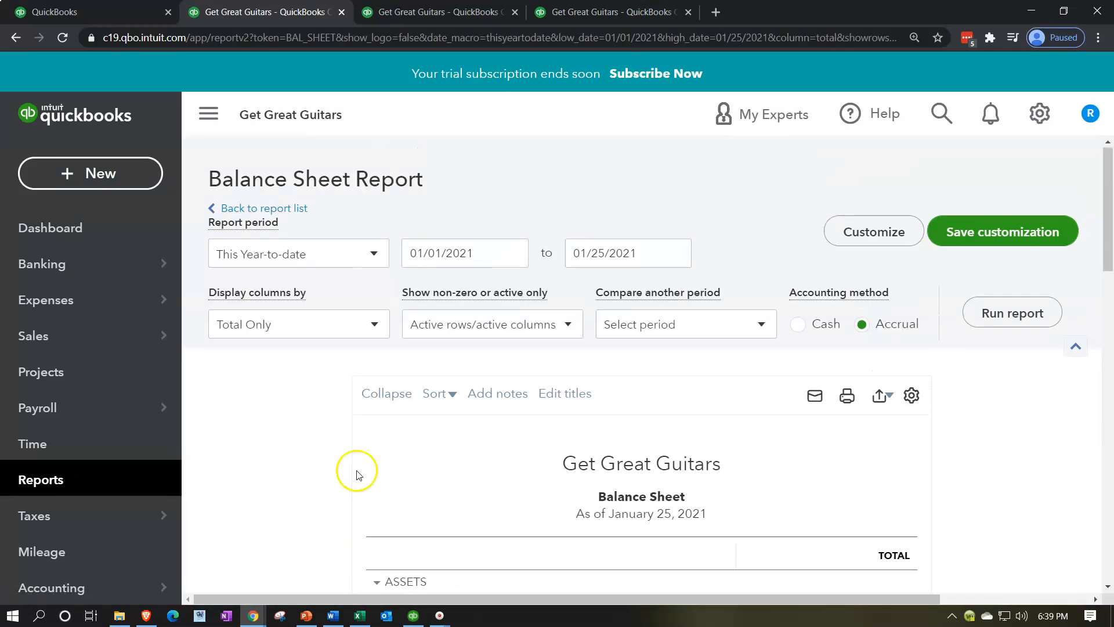
Run the Balance Sheet with an end date of 02/28/2021 and collapse the navigation menu.
click(635, 250)
text(022821)
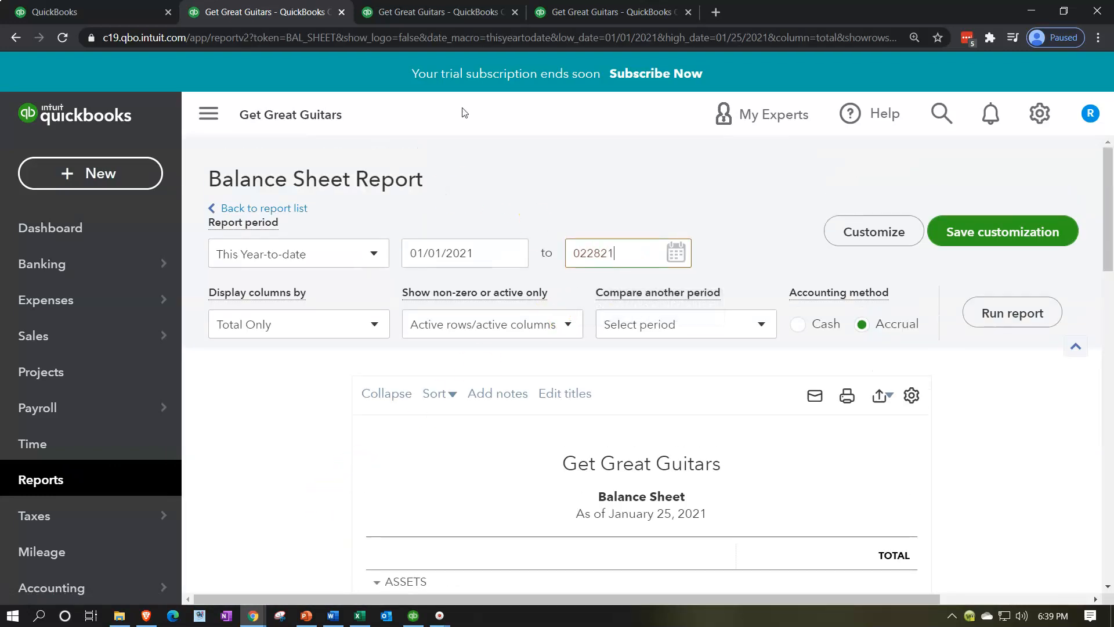
key(Tab)
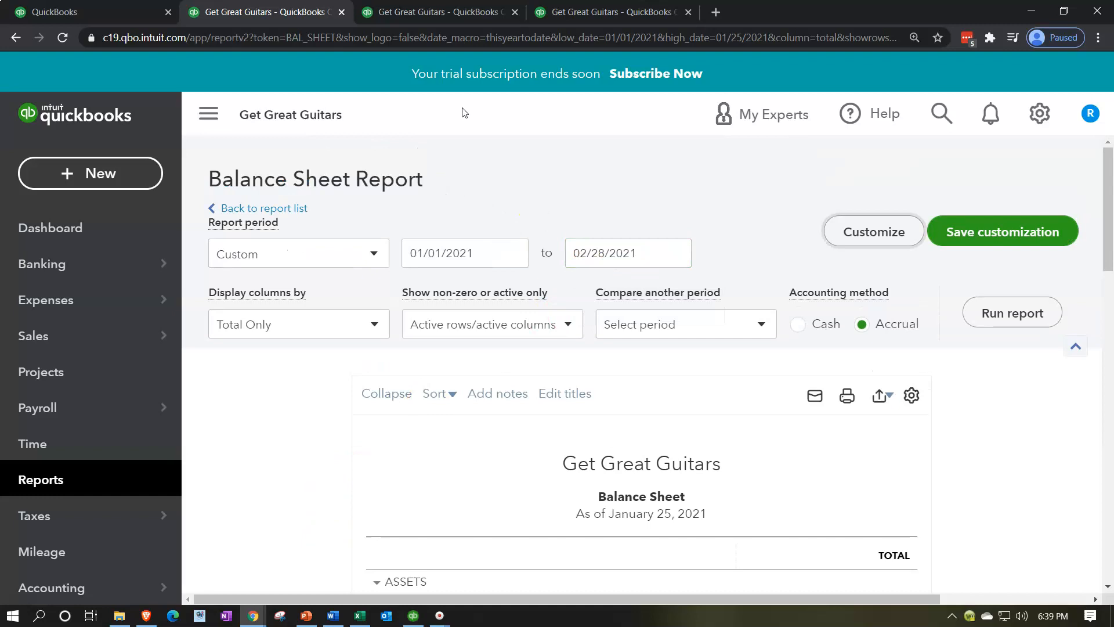
click(979, 309)
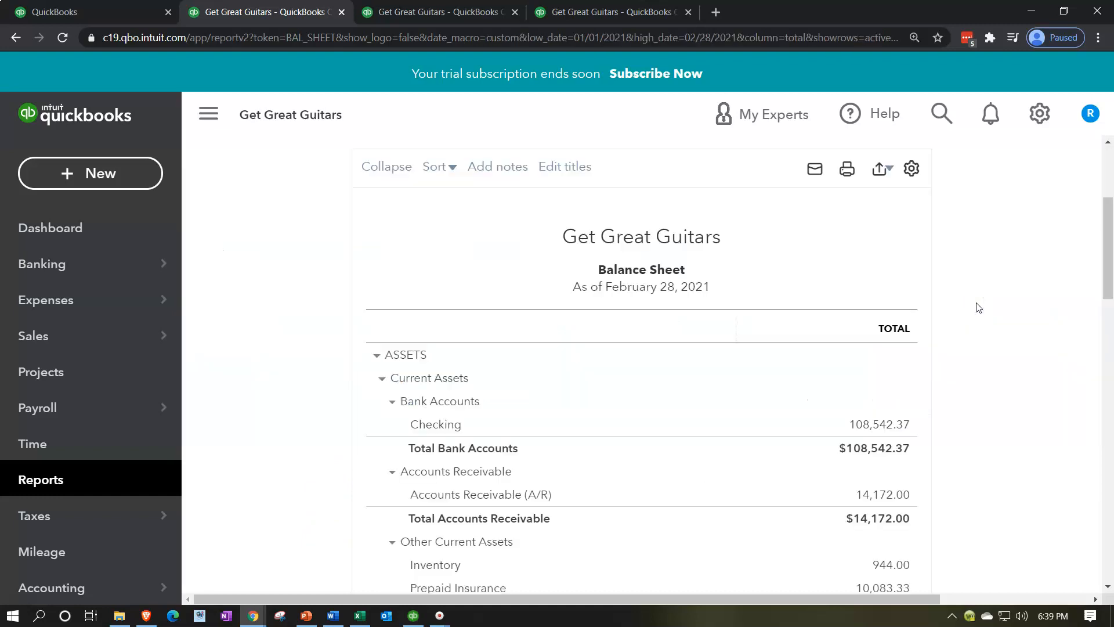
click(219, 116)
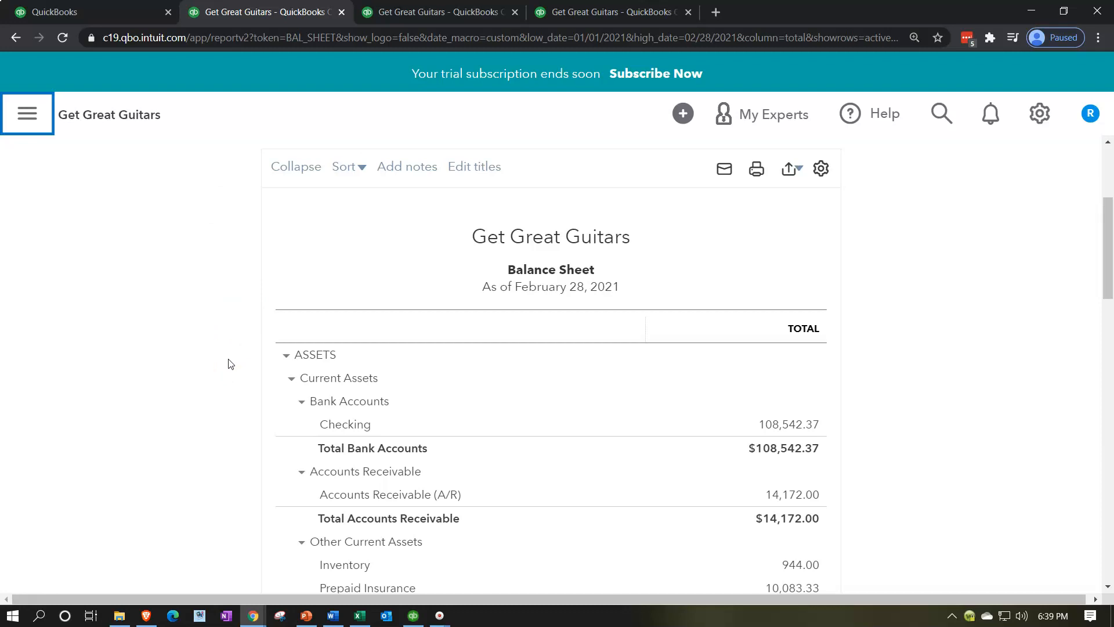
Examine the Balance Sheet's asset and liability accounts, including accounts receivable, prepaid insurance, loans payable and unearned revenue.
scroll(228, 364, down, 8)
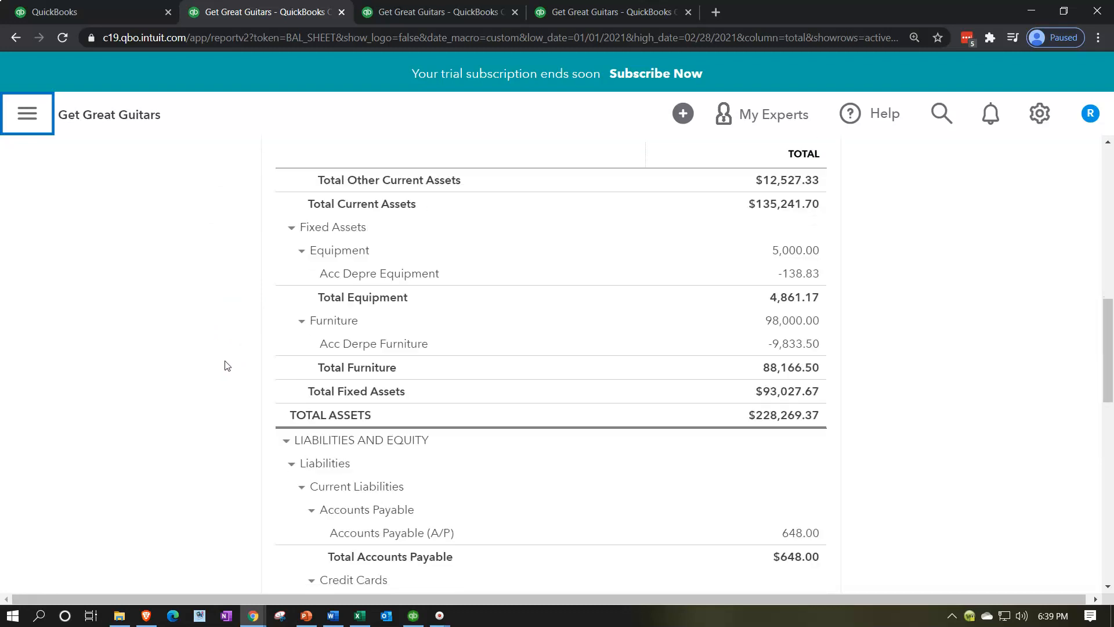
scroll(227, 364, down, 4)
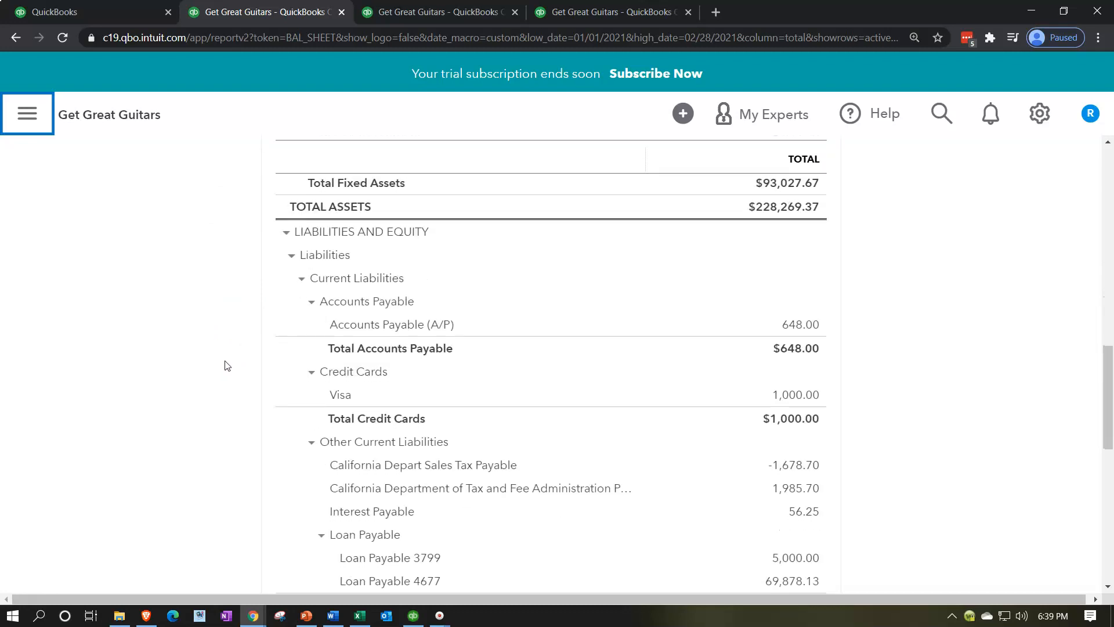
scroll(227, 365, down, 4)
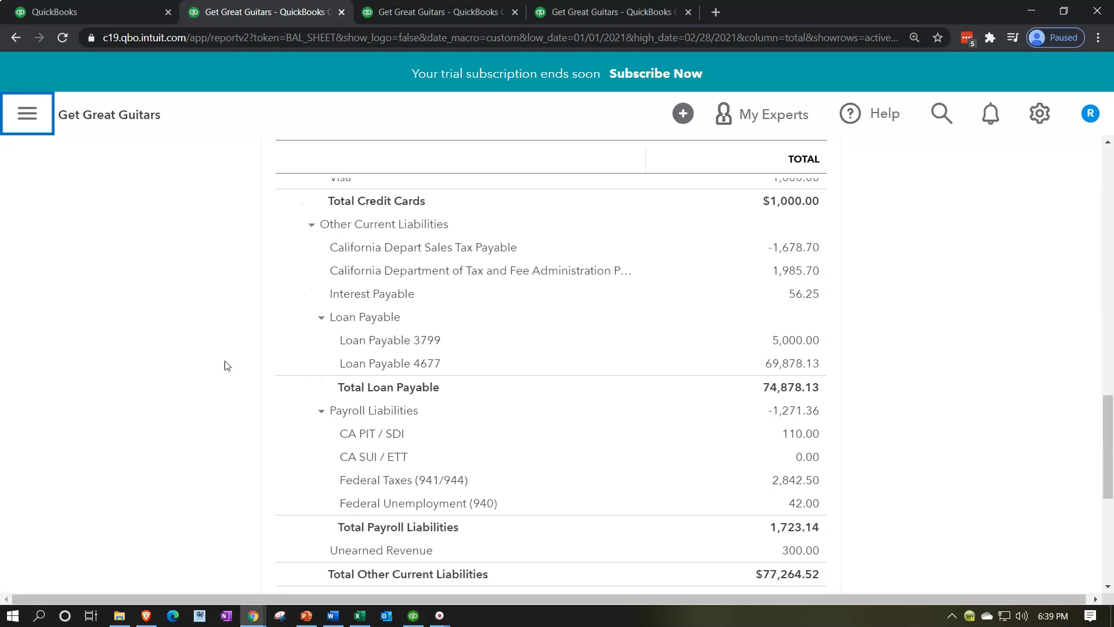
scroll(755, 537, down, 1)
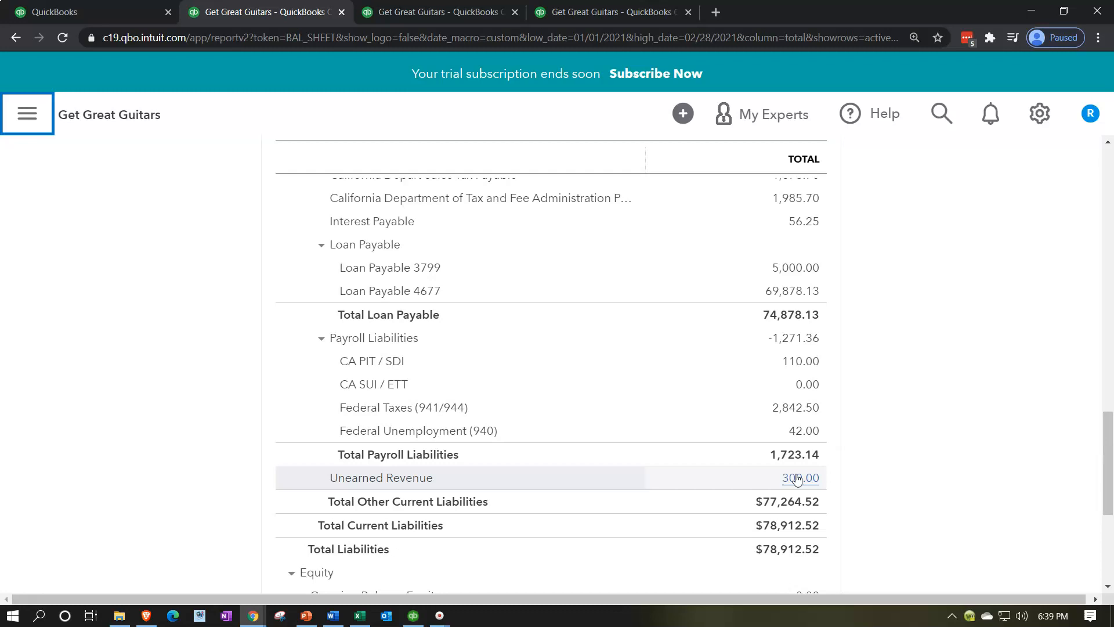
scroll(797, 478, up, 11)
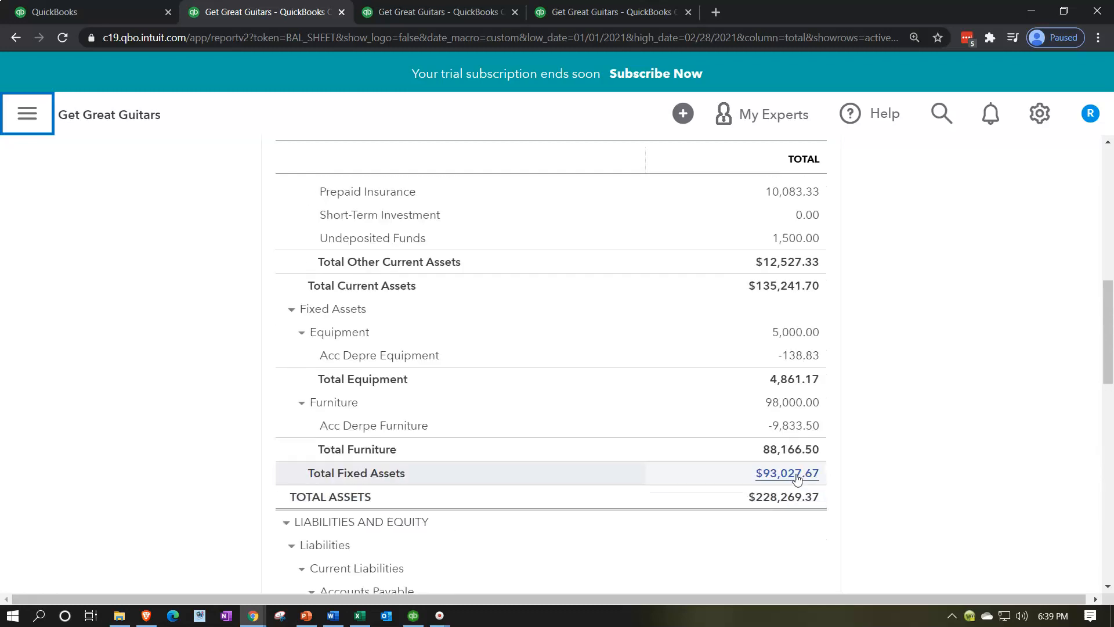
scroll(797, 478, up, 3)
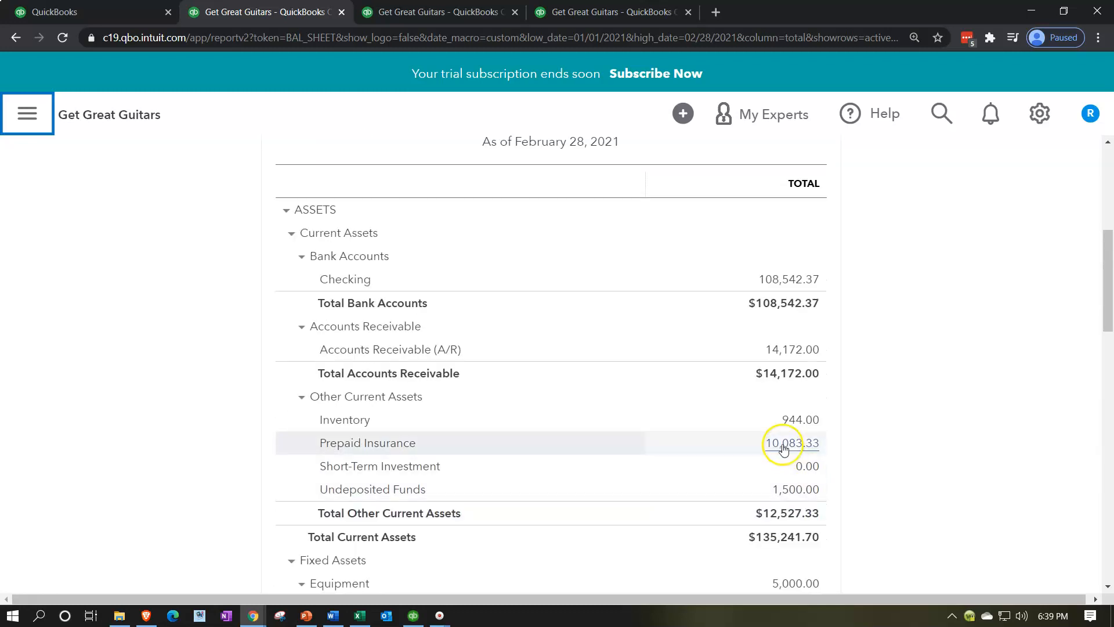
scroll(783, 449, up, 2)
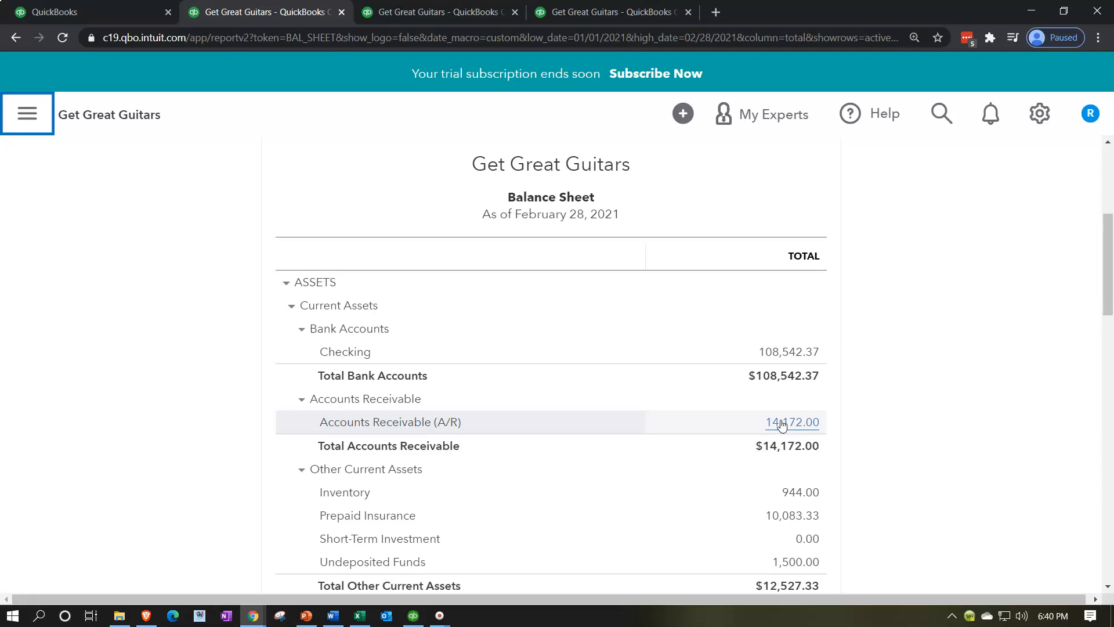
click(831, 433)
scroll(834, 436, down, 12)
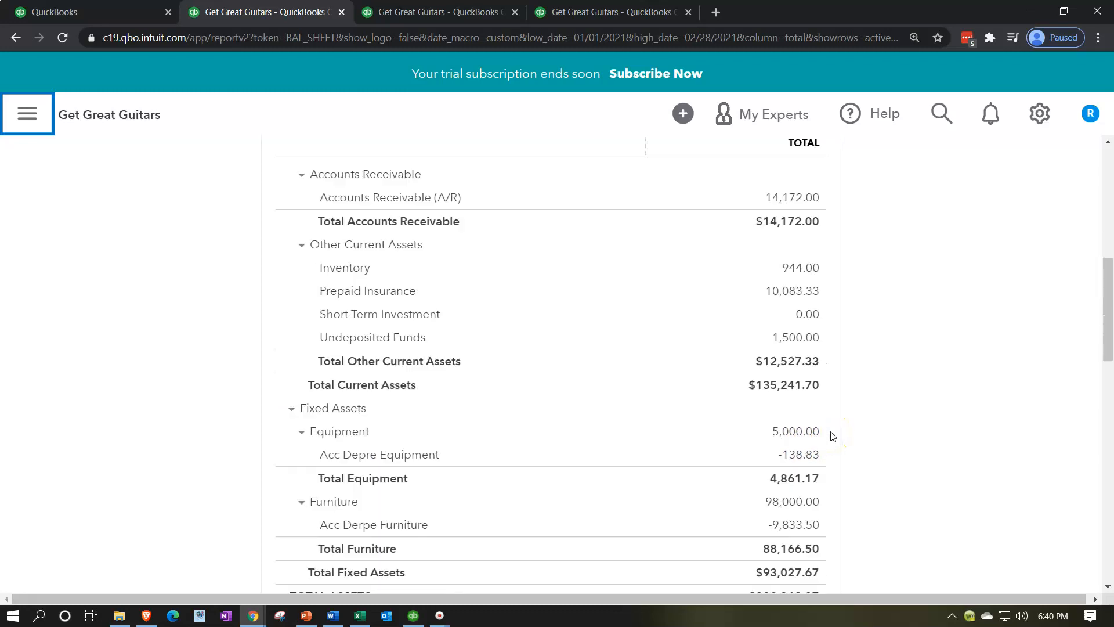
scroll(834, 437, down, 1)
scroll(834, 436, down, 4)
scroll(834, 436, down, 1)
scroll(833, 435, up, 3)
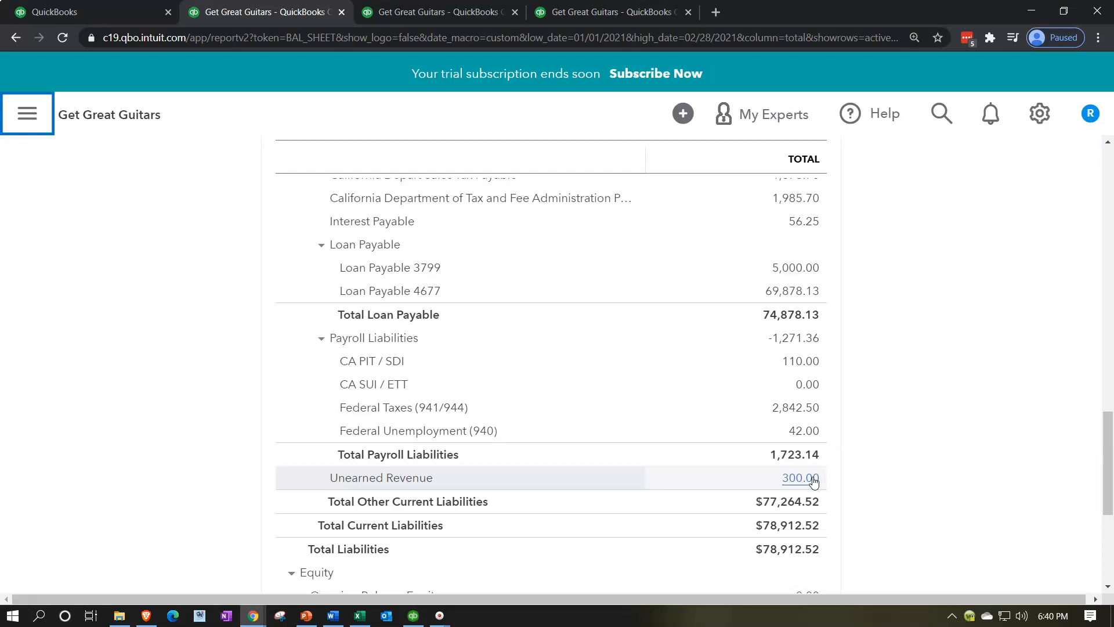
scroll(814, 480, up, 20)
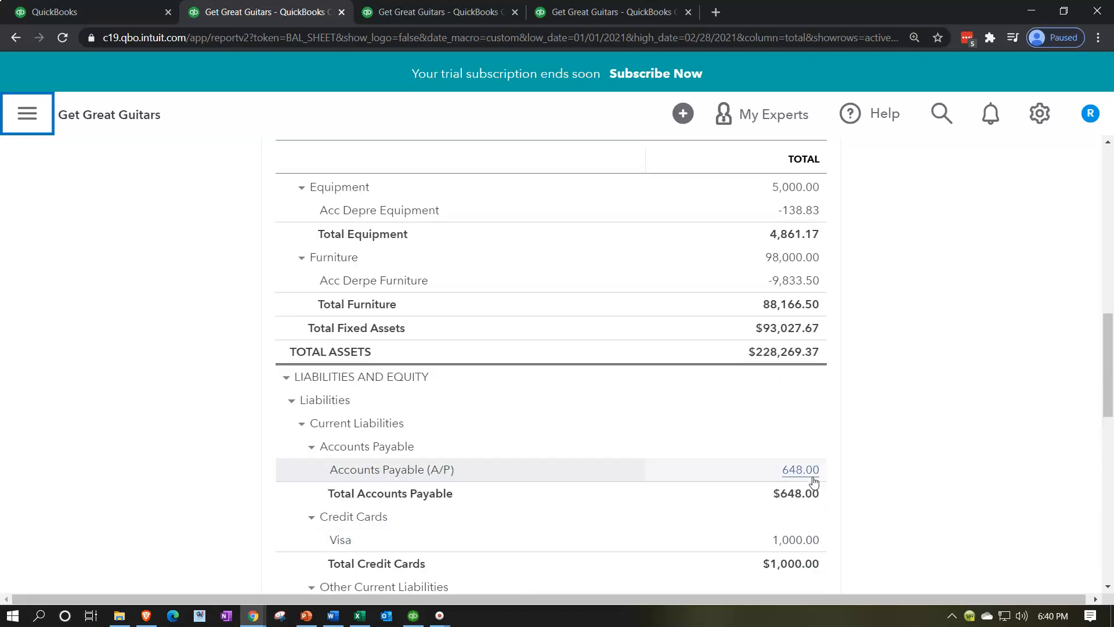
Switch to the Trial Balance report's browser tab and duplicate it.
click(605, 13)
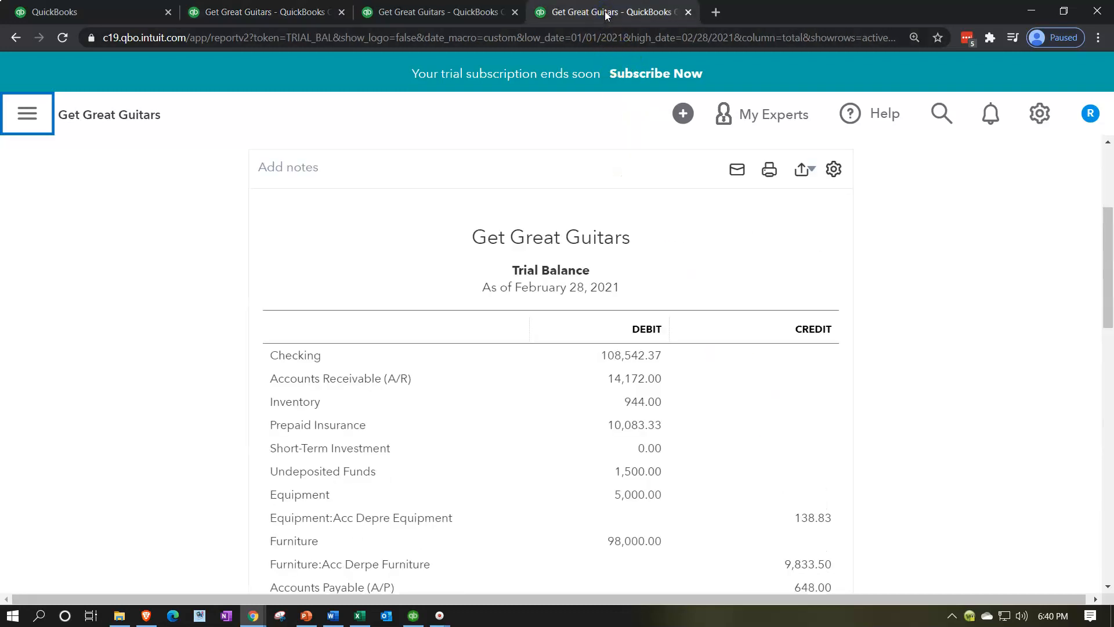
right_click(605, 13)
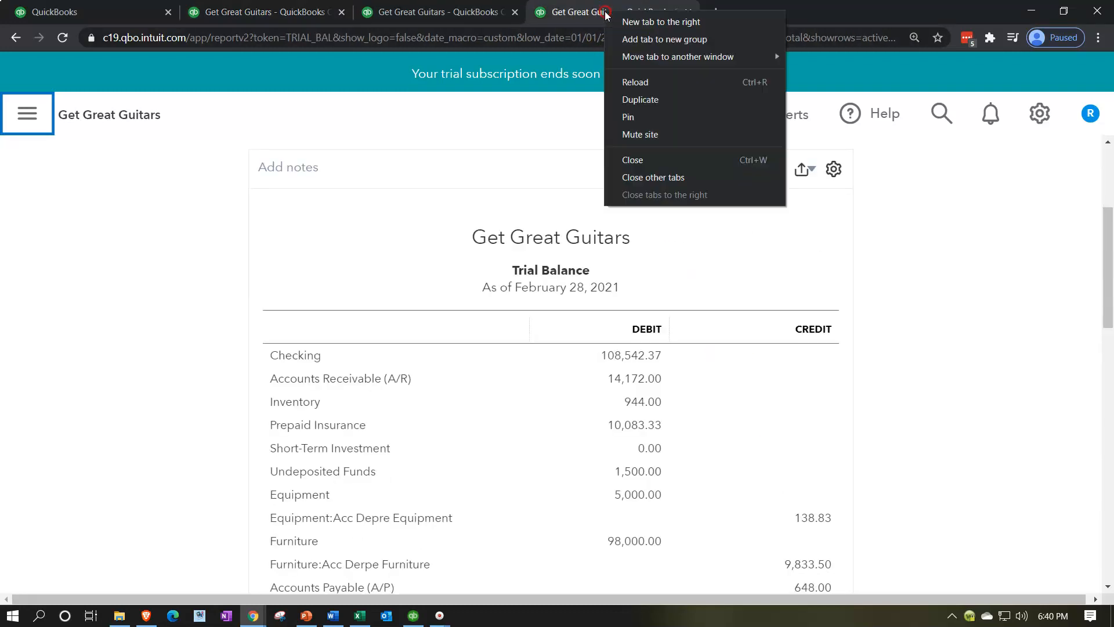
click(627, 102)
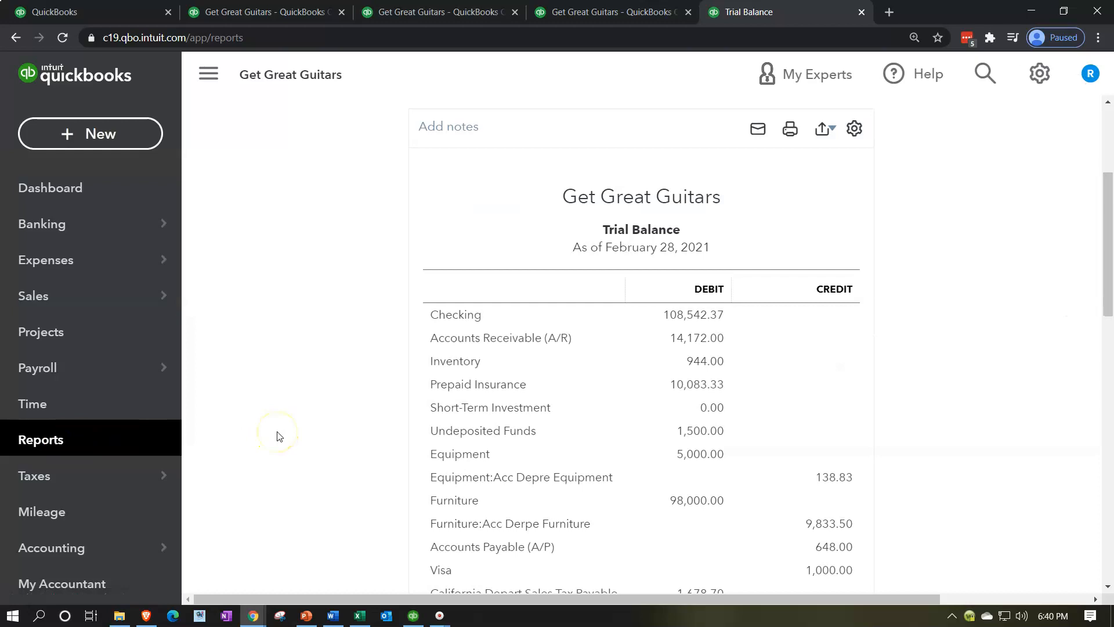
Open the Customer Balance Detail report from the list of standard reports.
click(62, 456)
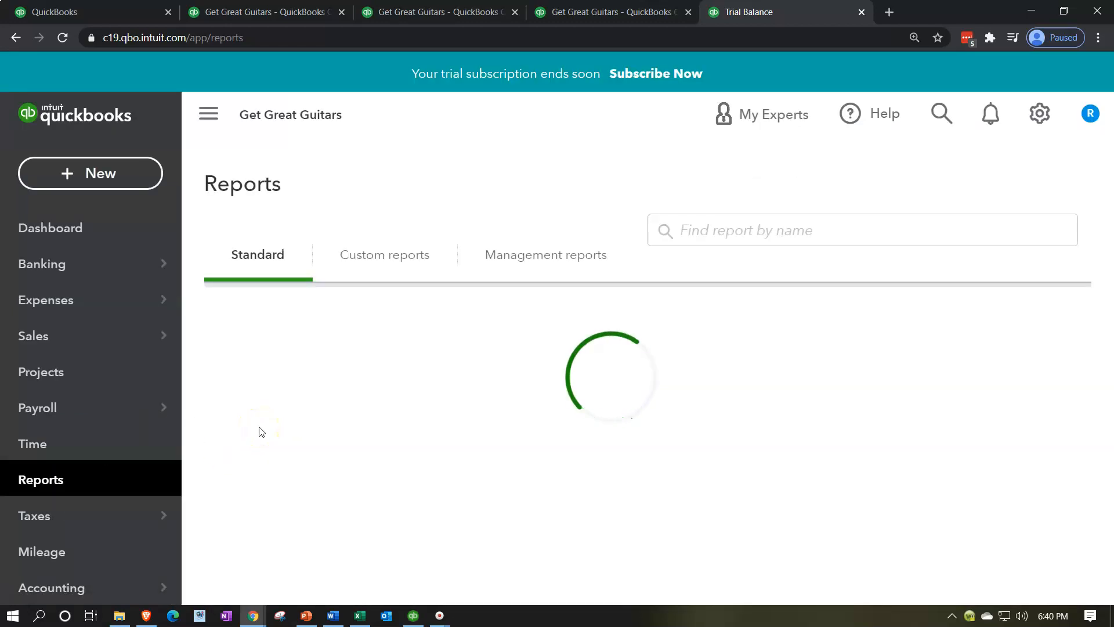
scroll(259, 428, down, 3)
scroll(243, 496, down, 10)
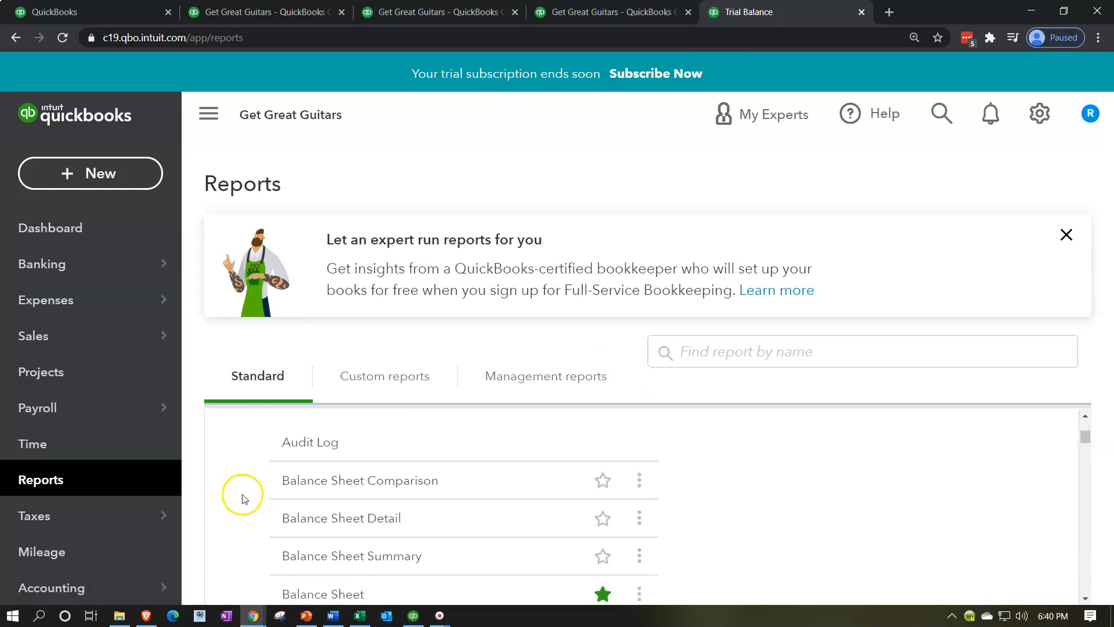
scroll(244, 498, down, 8)
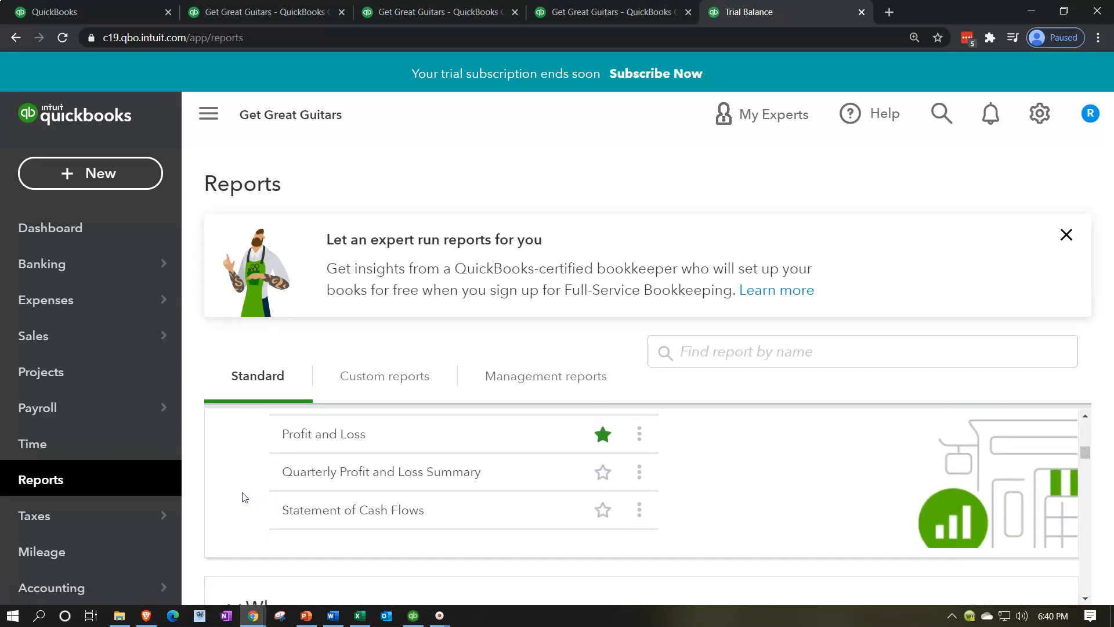
scroll(244, 497, down, 1)
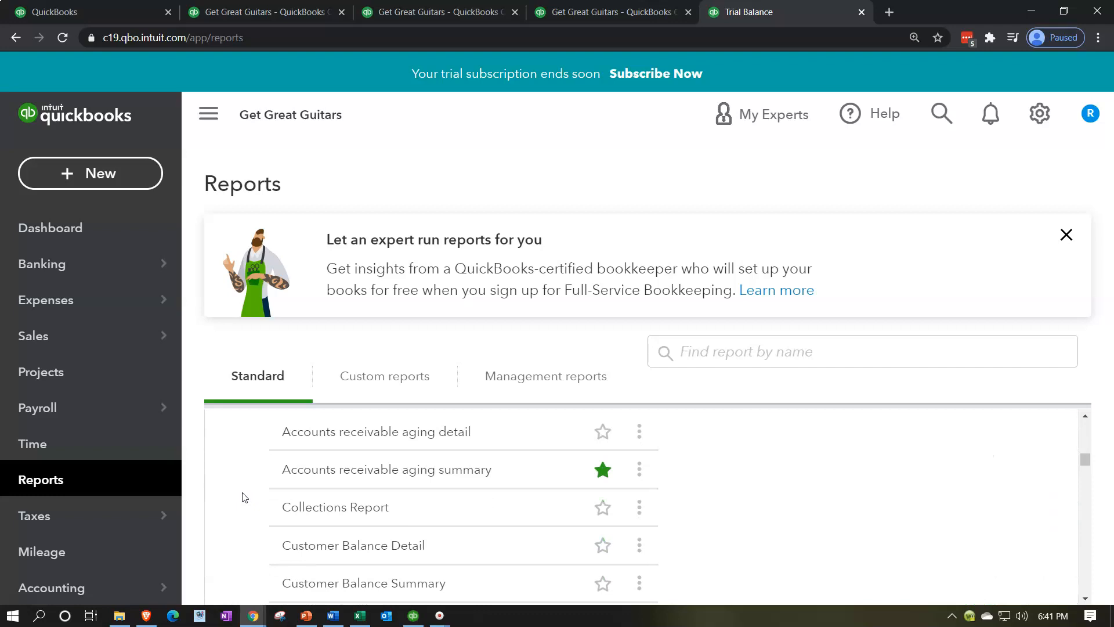
scroll(244, 497, down, 1)
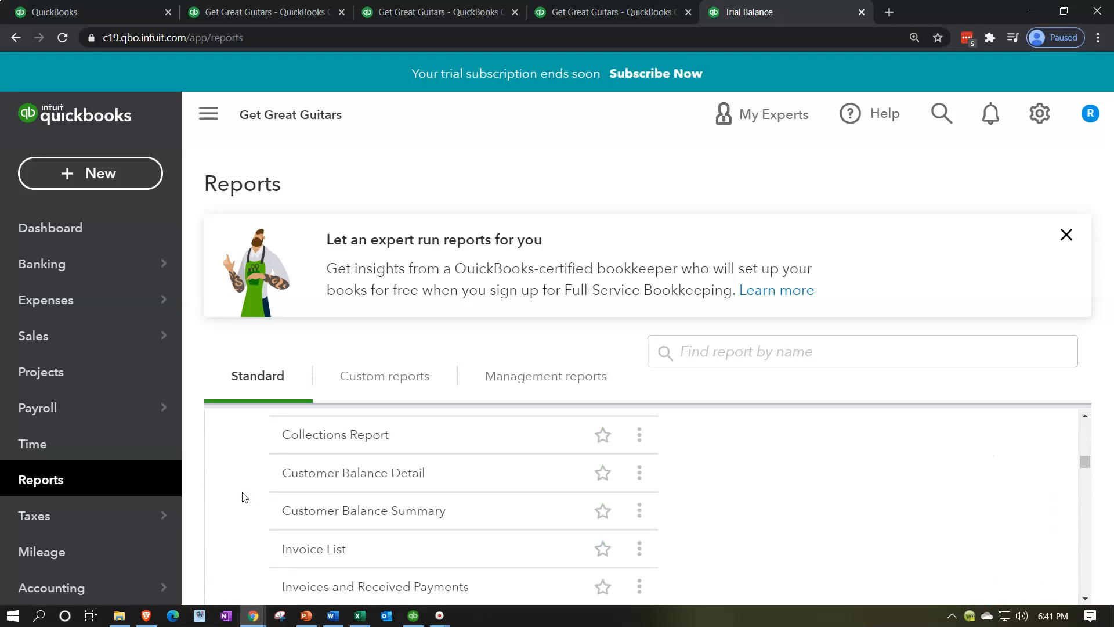
click(334, 475)
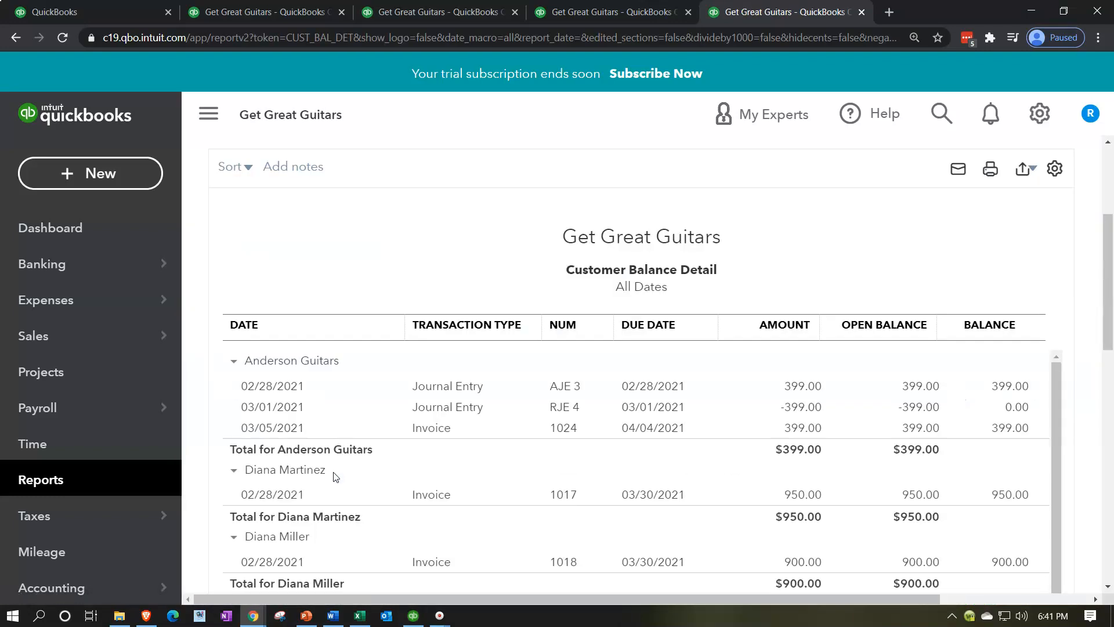
Run the Customer Balance Detail for a custom period as of 02/28/2021 and collapse the navigation menu.
click(376, 254)
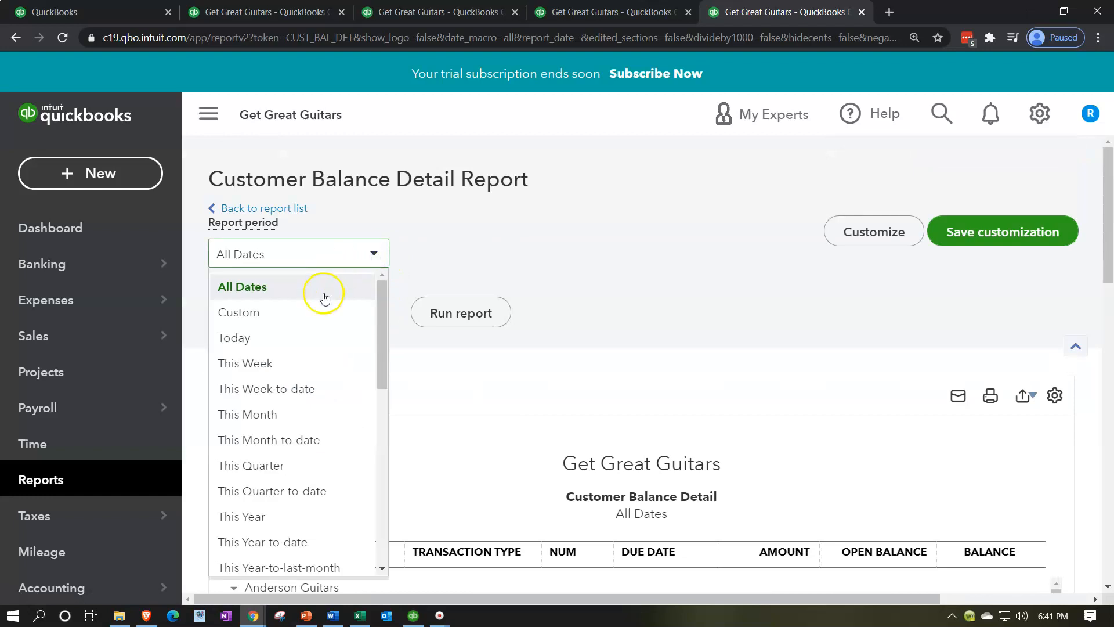
click(314, 309)
text(02/28/2021)
key(Tab)
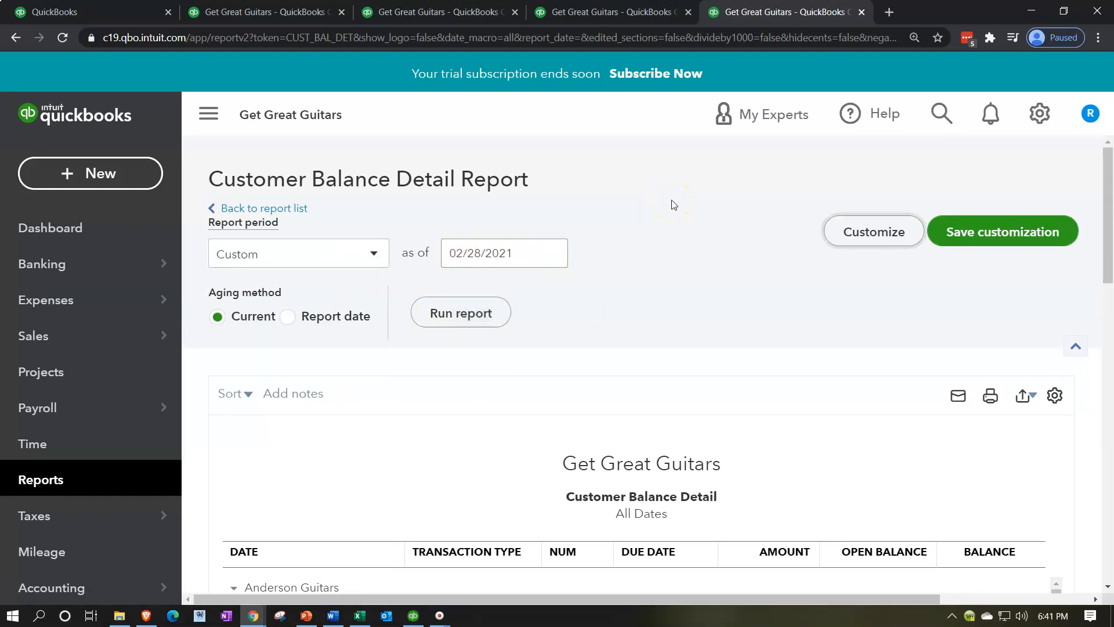
click(447, 325)
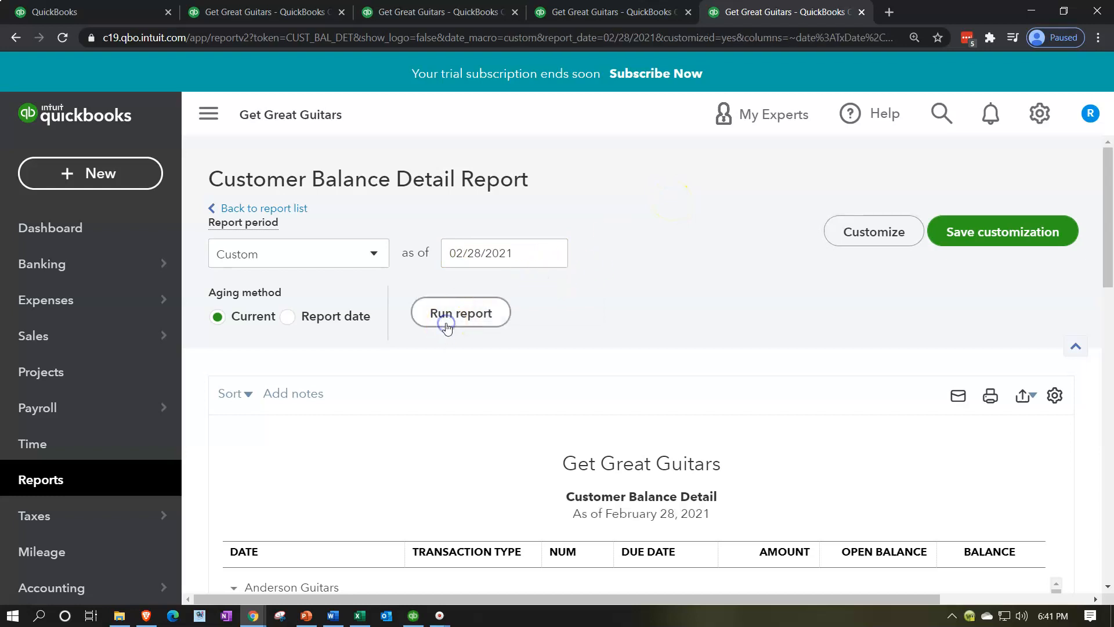
scroll(406, 290, down, 4)
click(216, 121)
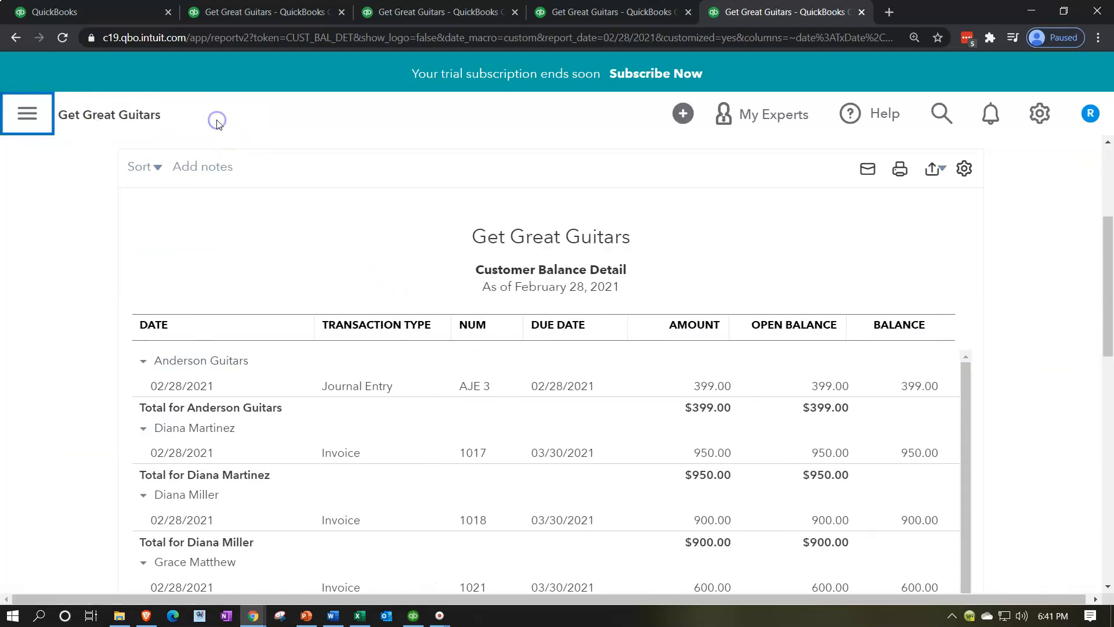
Examine the Customer Balance Detail through its total, including String Music's payment and the AJE 8 journal entry.
scroll(808, 318, down, 9)
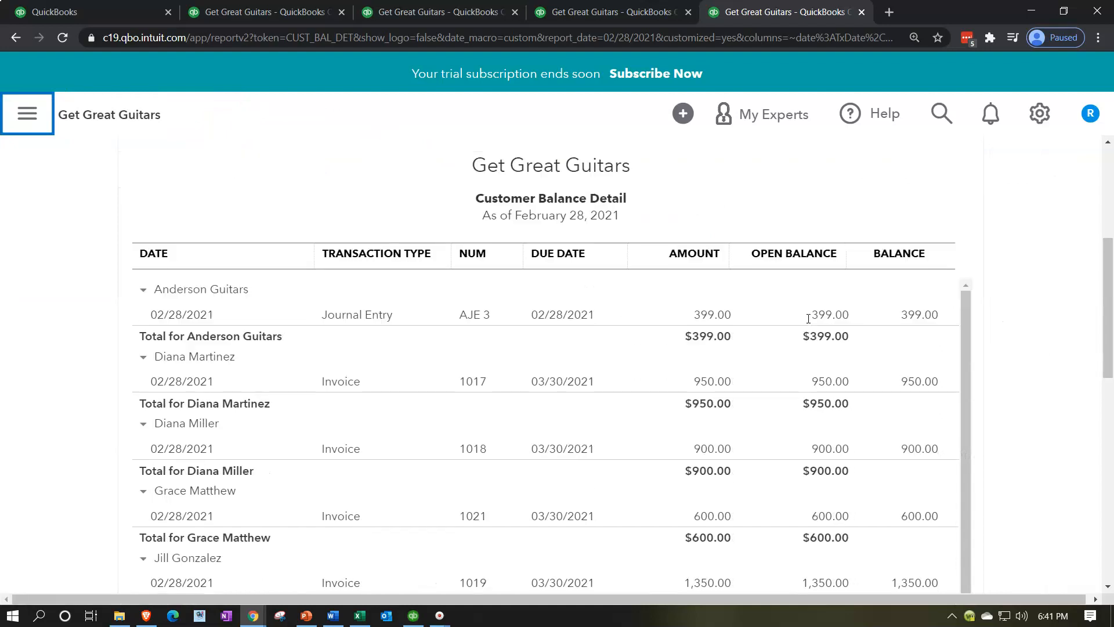
scroll(810, 323, down, 3)
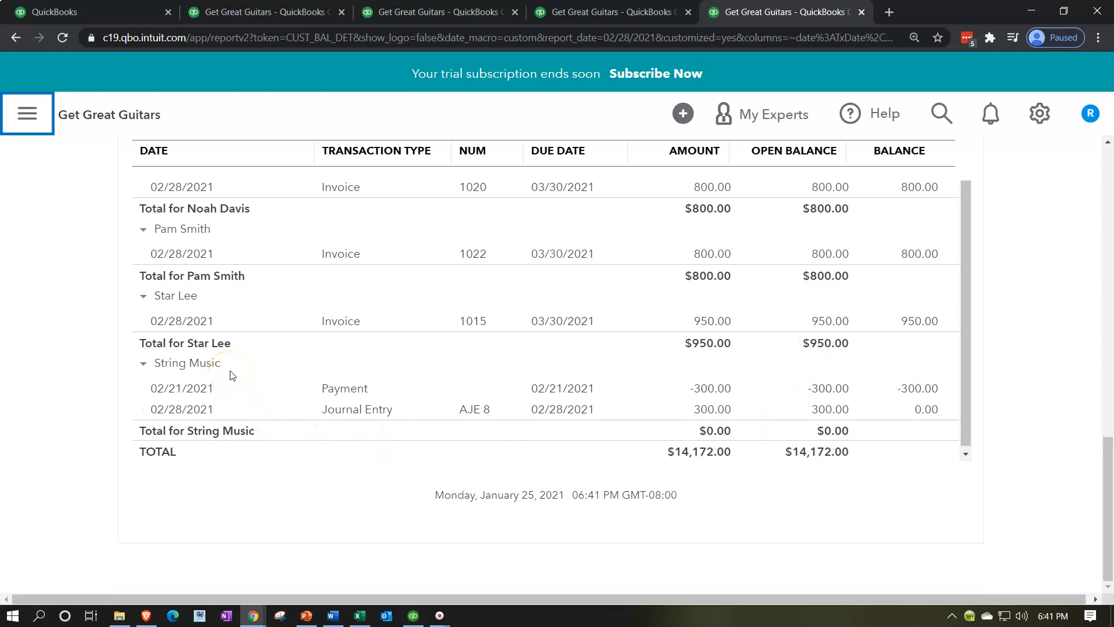
click(232, 374)
click(232, 375)
click(284, 395)
click(706, 400)
scroll(707, 411, up, 15)
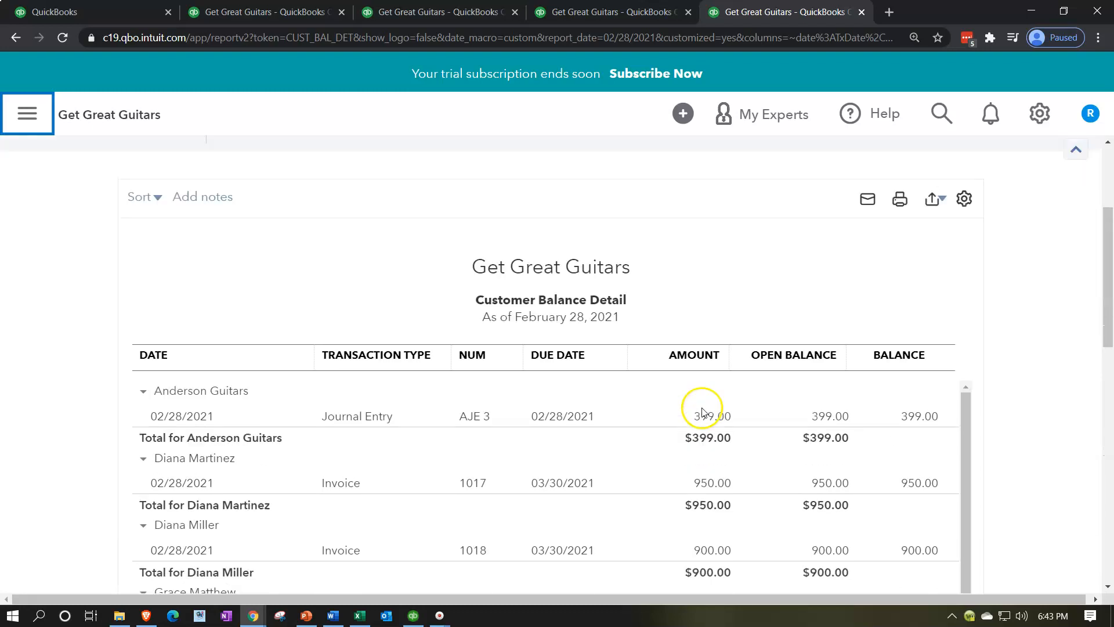
scroll(674, 420, down, 2)
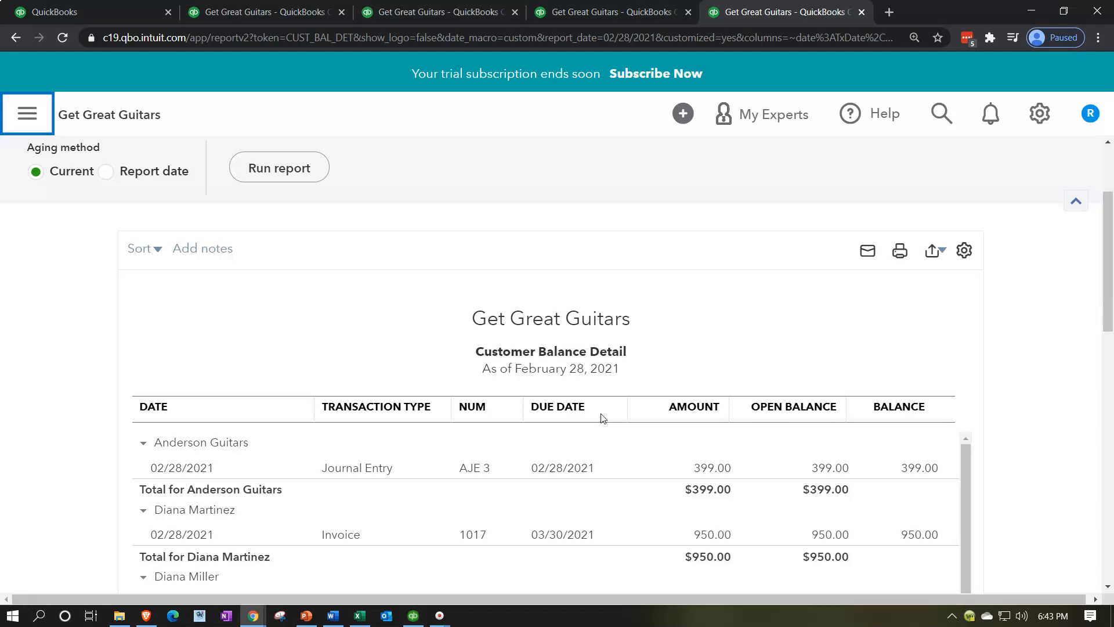
click(548, 402)
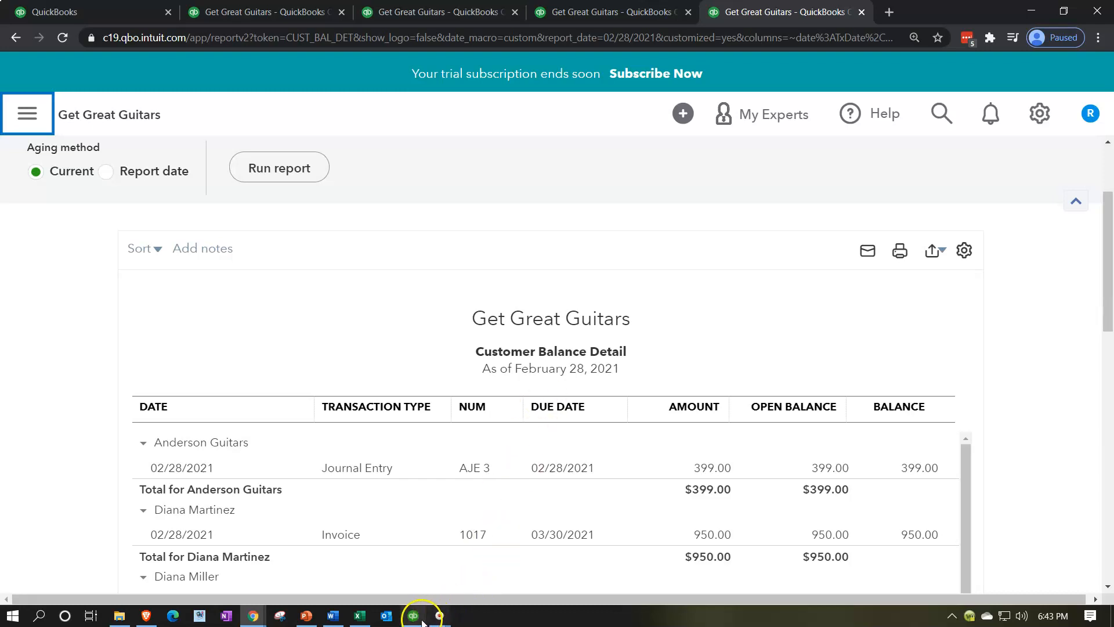
Switch to the Adj Entry Worksheet in Excel and review the RJE 9 reversing entry for accounts receivable and unearned revenue.
click(361, 617)
click(249, 467)
drag(210, 445, 370, 466)
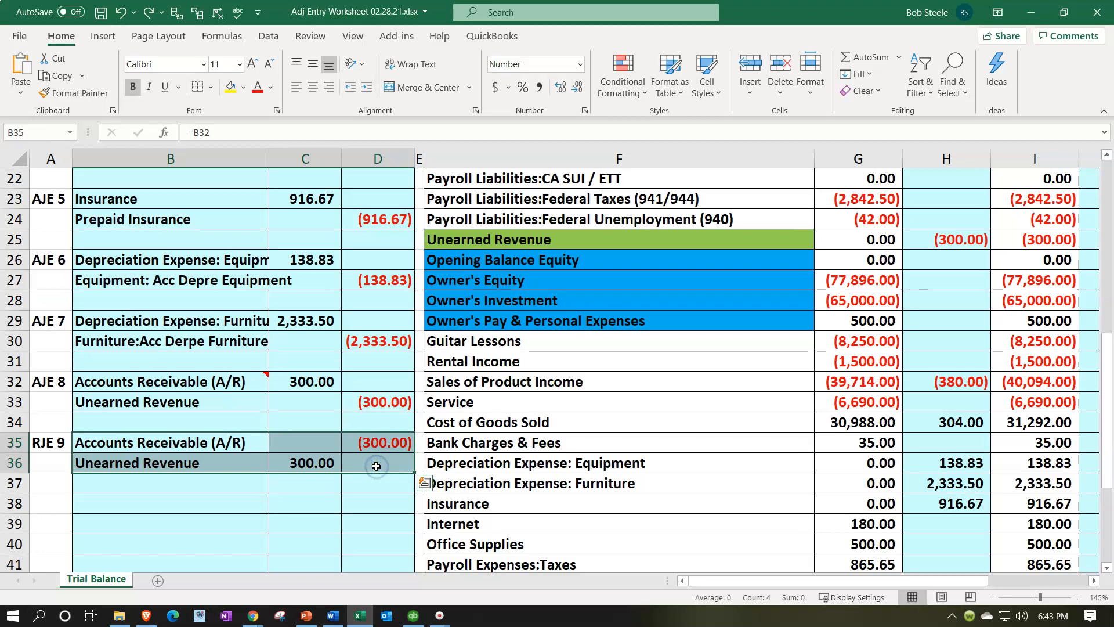
scroll(371, 466, down, 2)
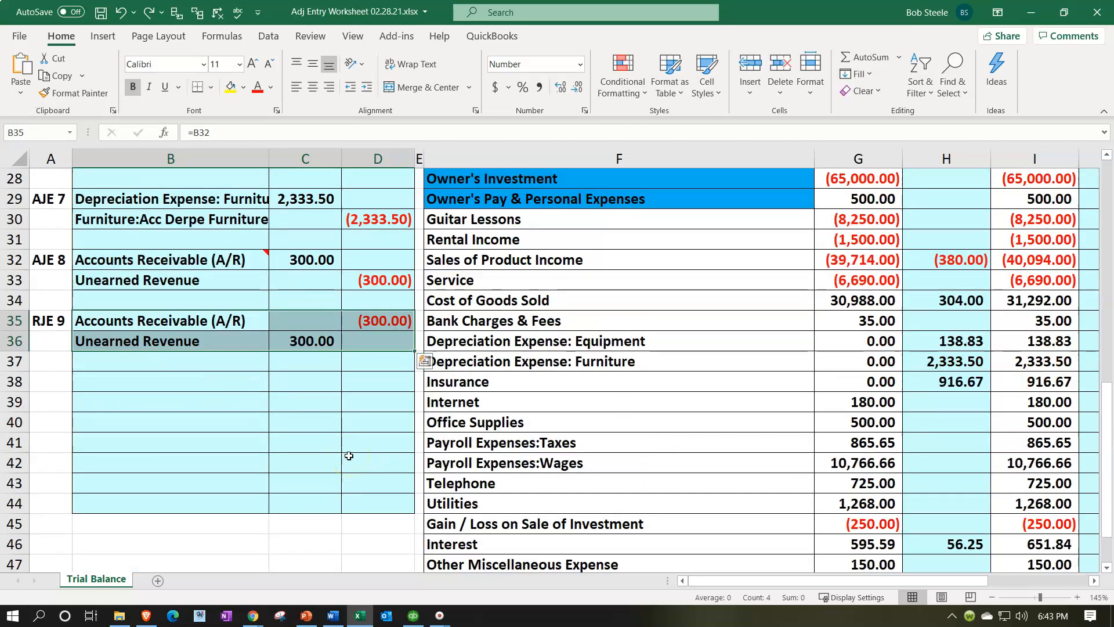
click(231, 319)
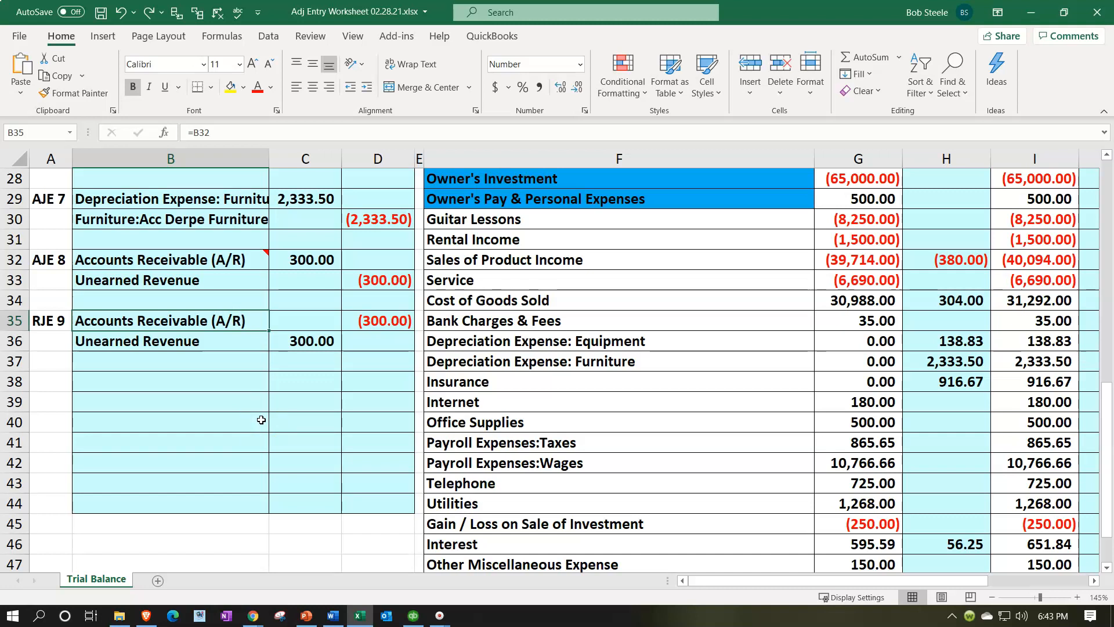
Return to the first QuickBooks tab in Chrome and view the Chart of Accounts, including accounts receivable.
click(253, 615)
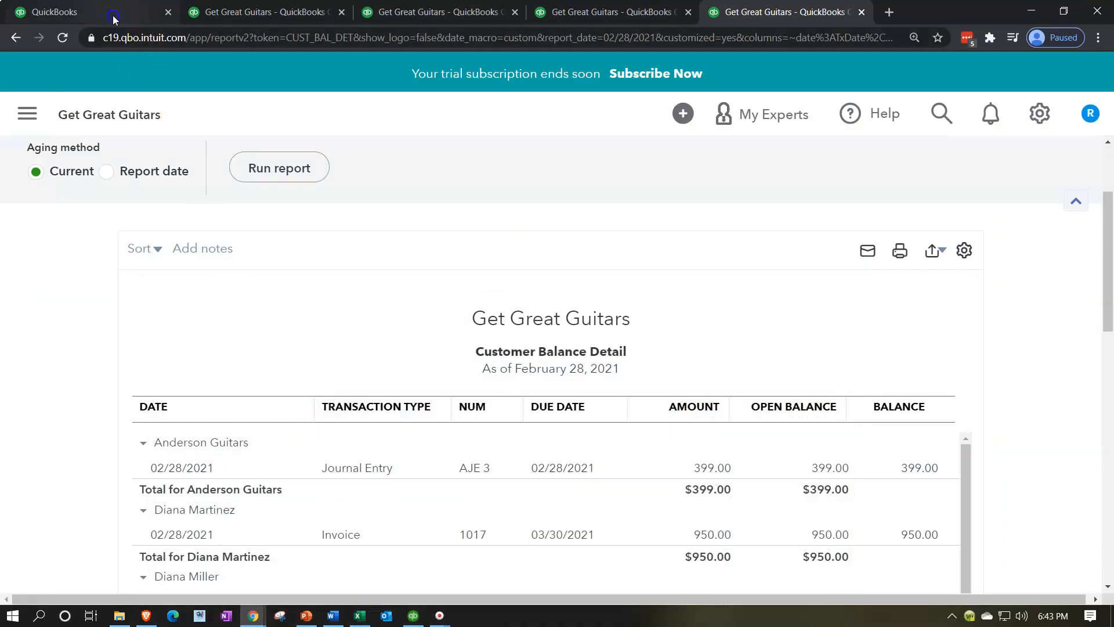
click(113, 15)
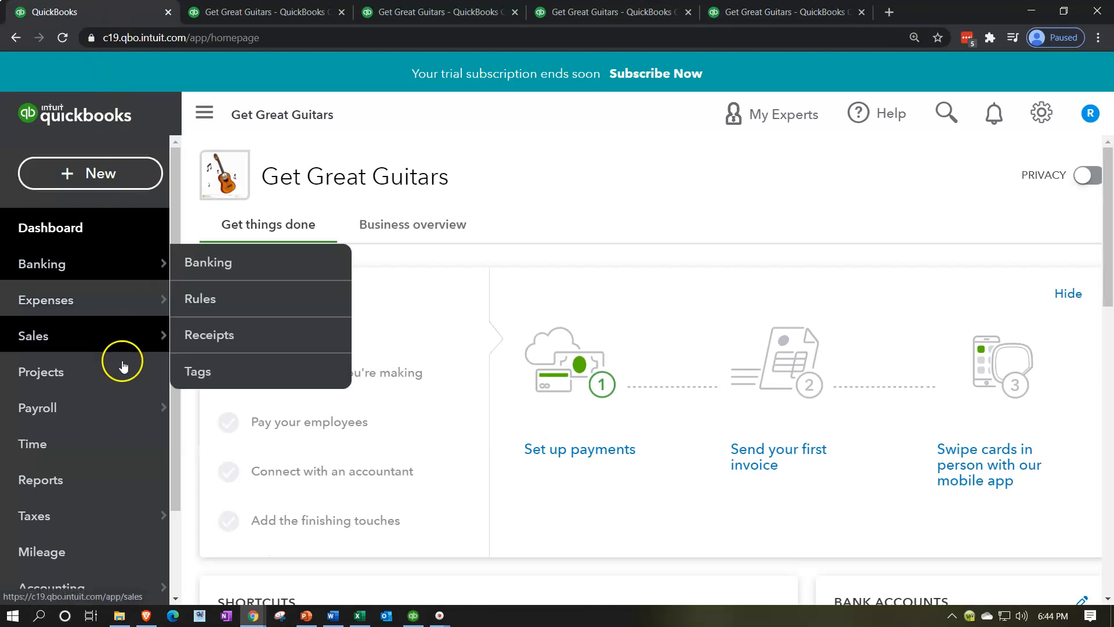
click(93, 483)
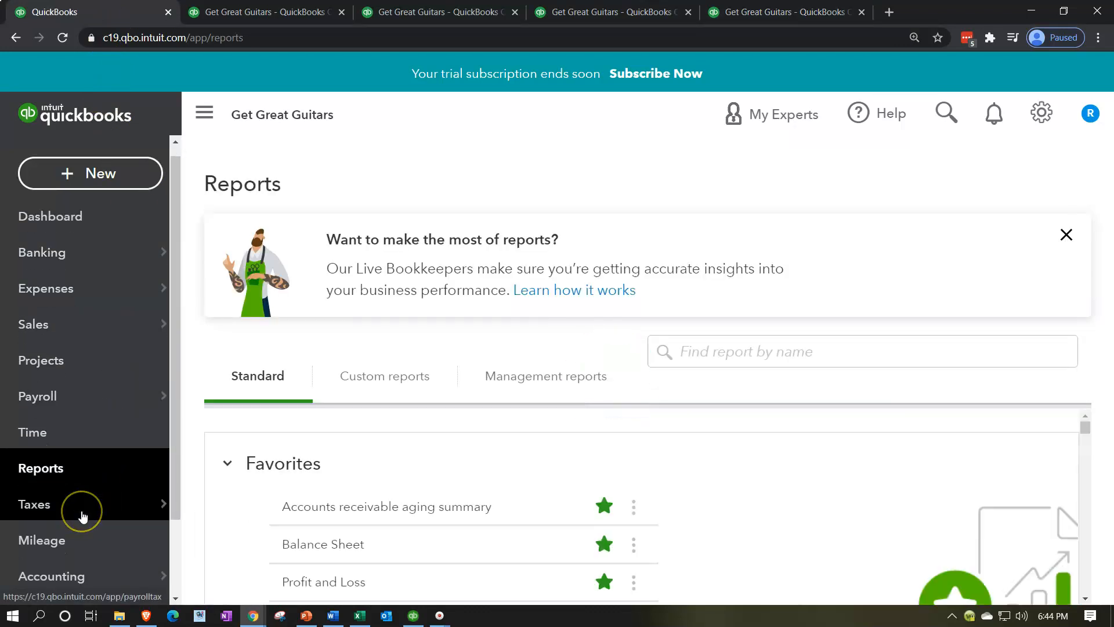
scroll(82, 513, down, 2)
click(72, 494)
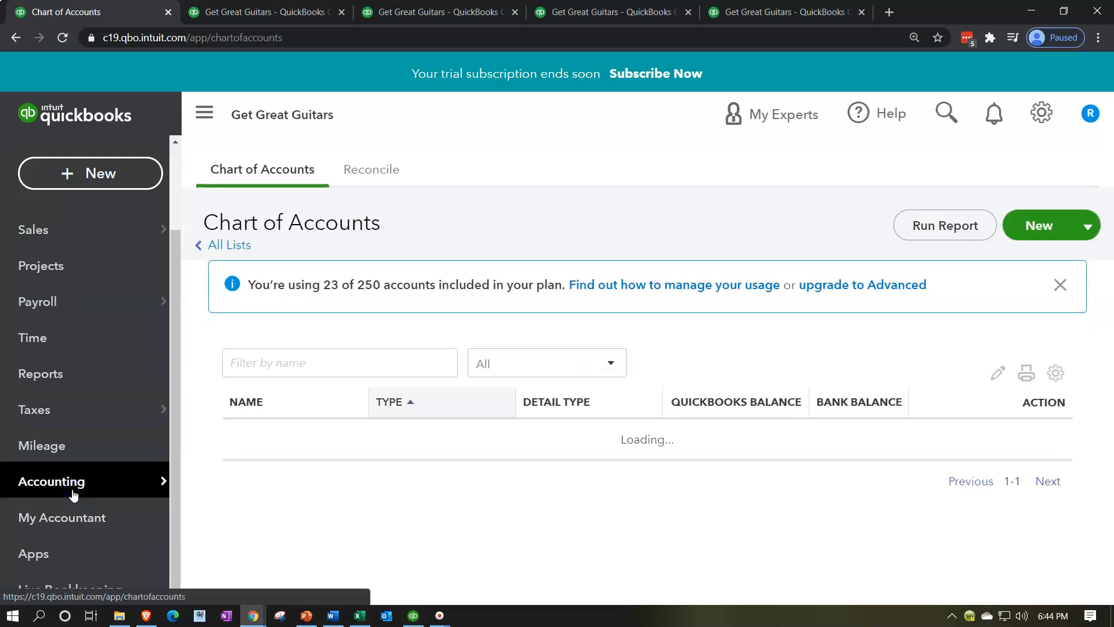
scroll(430, 477, down, 2)
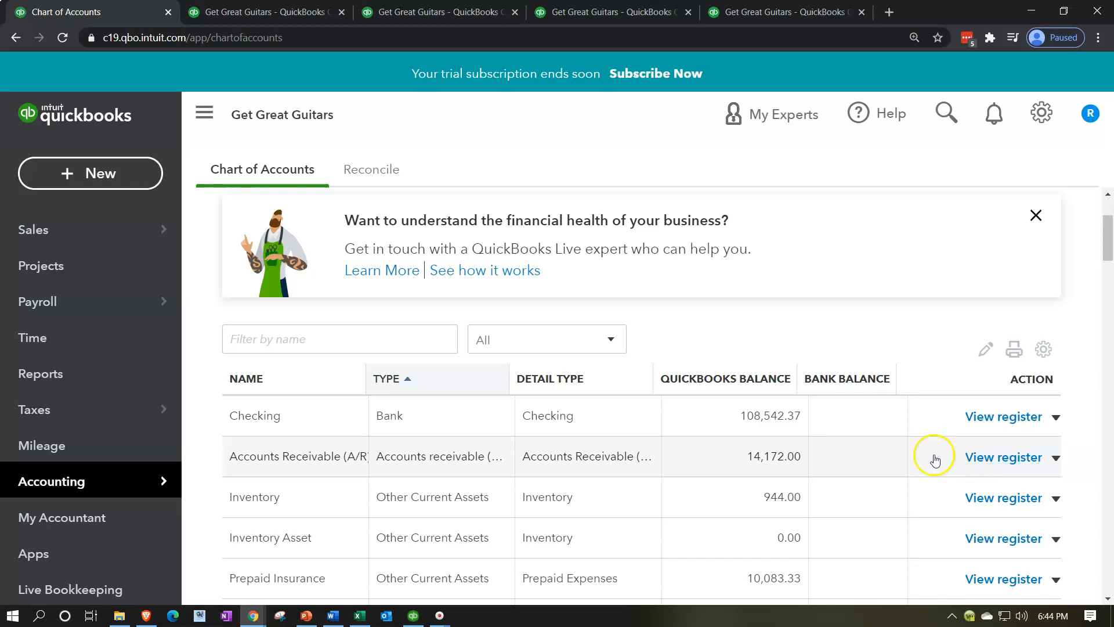
Create a new journal entry and set its journal date to 03/01/2021.
click(126, 185)
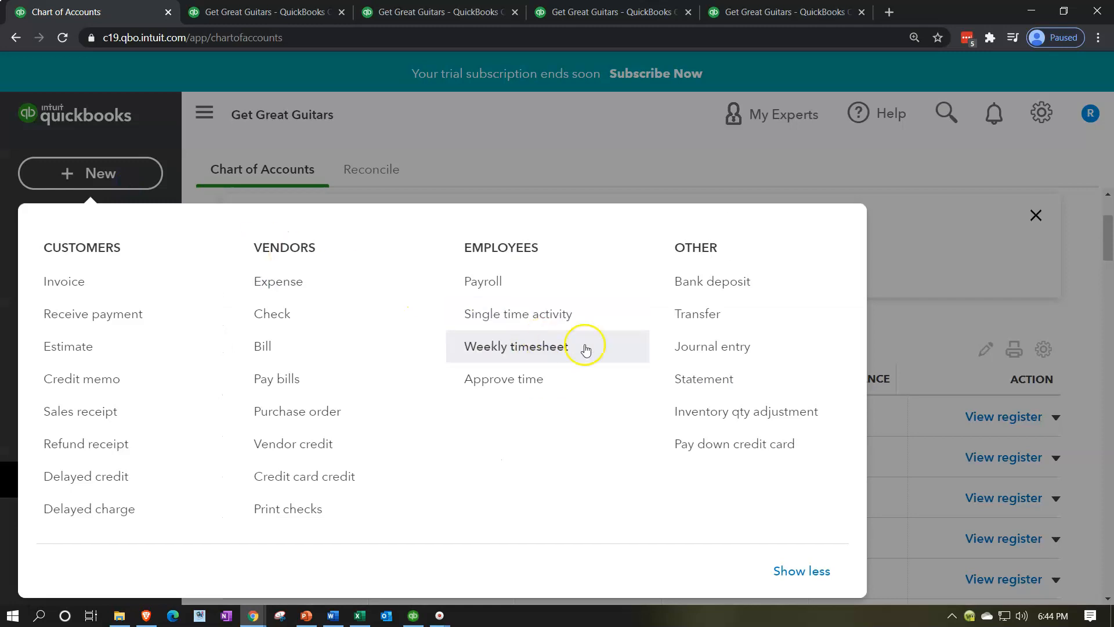
click(689, 347)
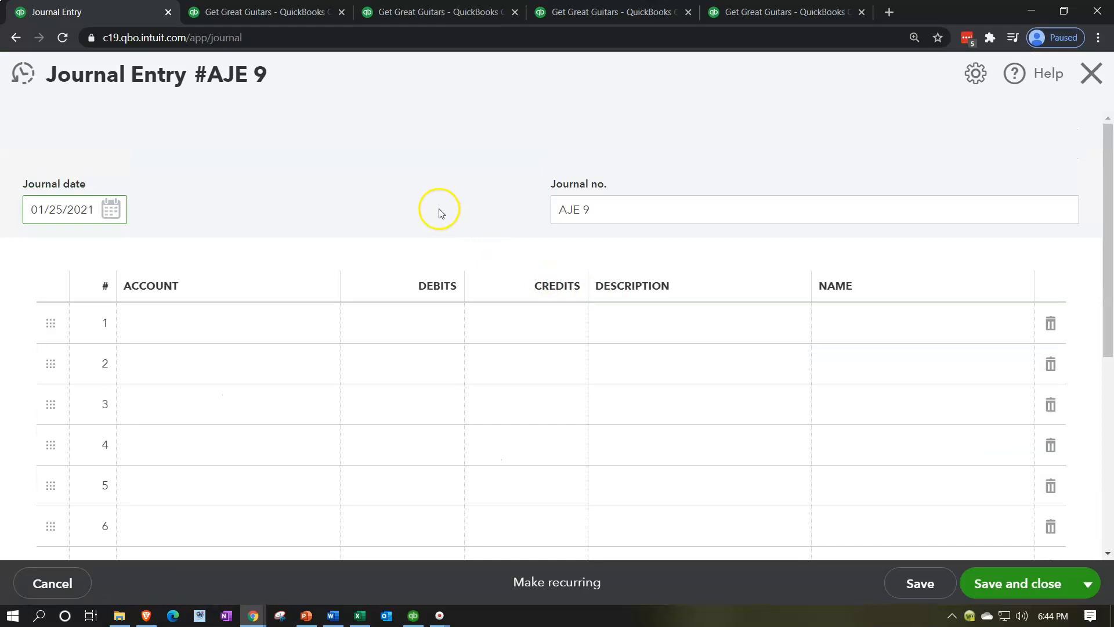
scroll(435, 204, down, 2)
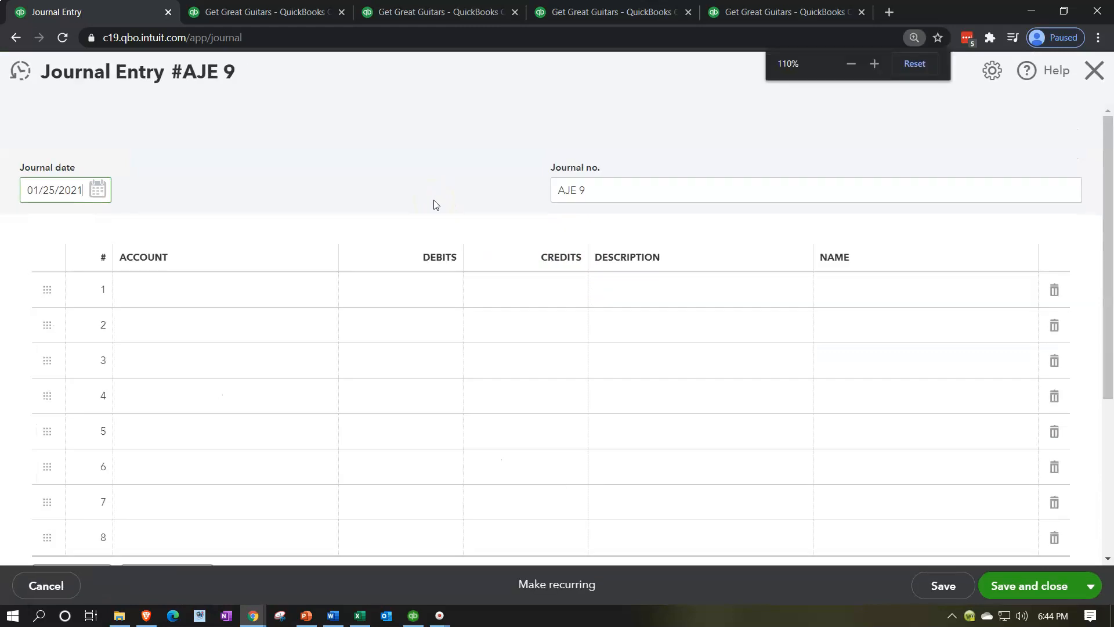
triple_click(71, 191)
text(01228)
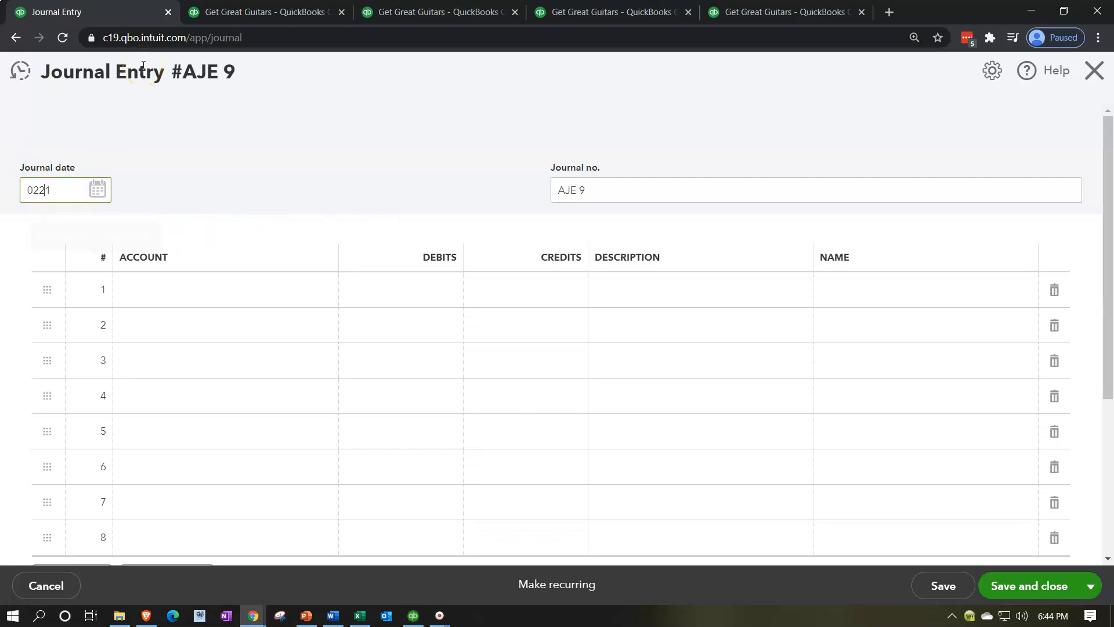
key(BackSpace)
key(BackSpace)
key(BackSpace)
key(BackSpace)
text(03/01/21)
key(Tab)
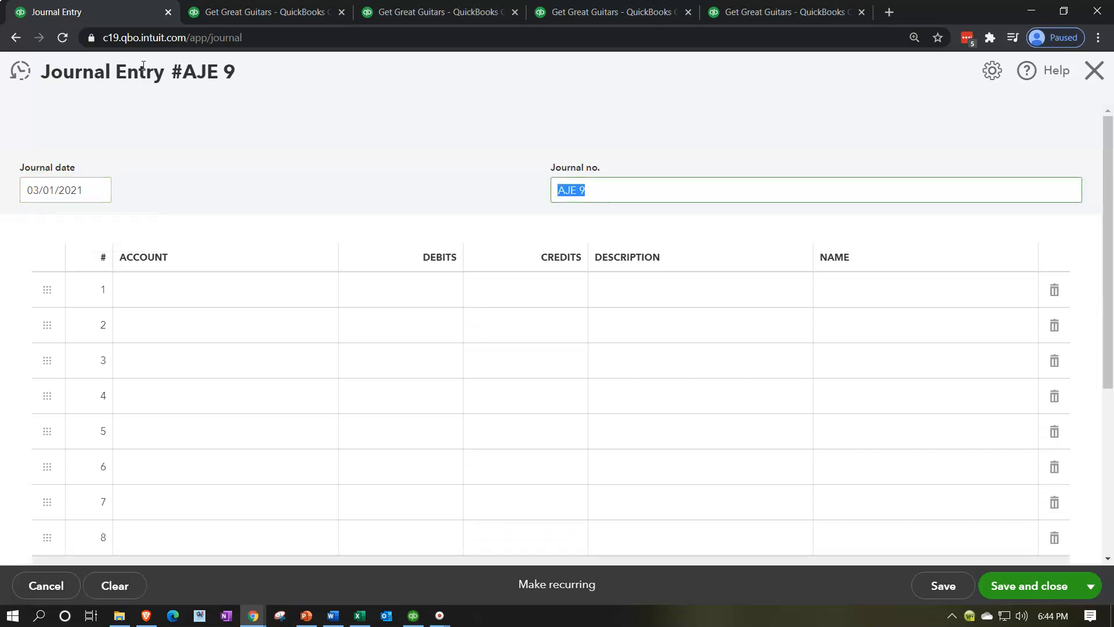
Check the reversing entry in the Excel worksheet, then set the journal number to RJE 9 in QuickBooks.
click(360, 615)
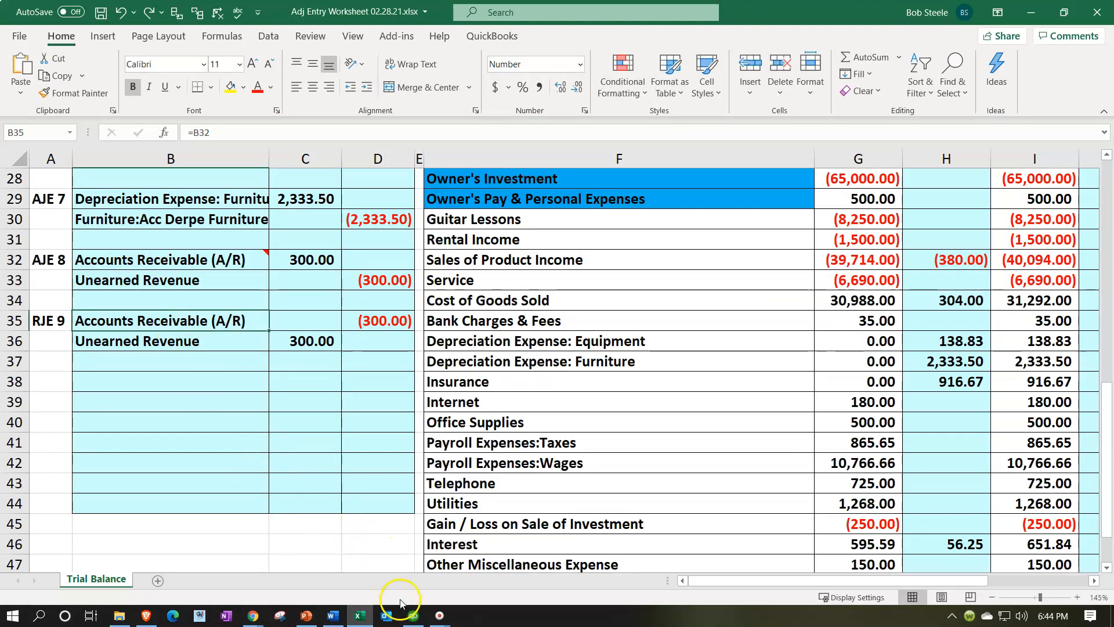
click(365, 614)
drag(629, 185, 440, 192)
click(362, 614)
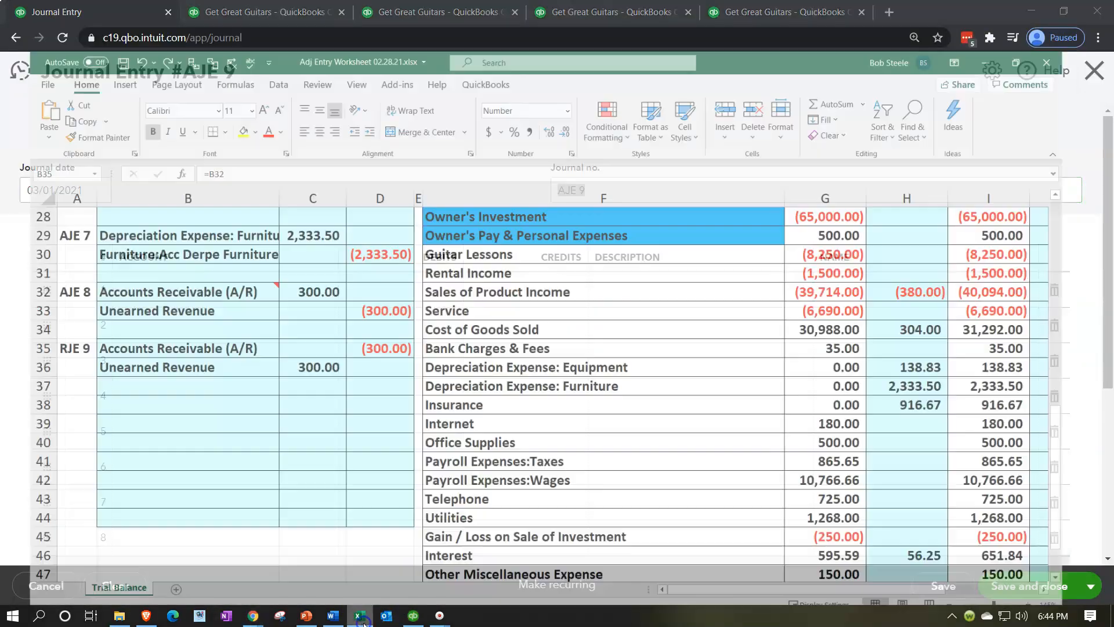
click(364, 622)
click(569, 190)
key(BackSpace)
text(R)
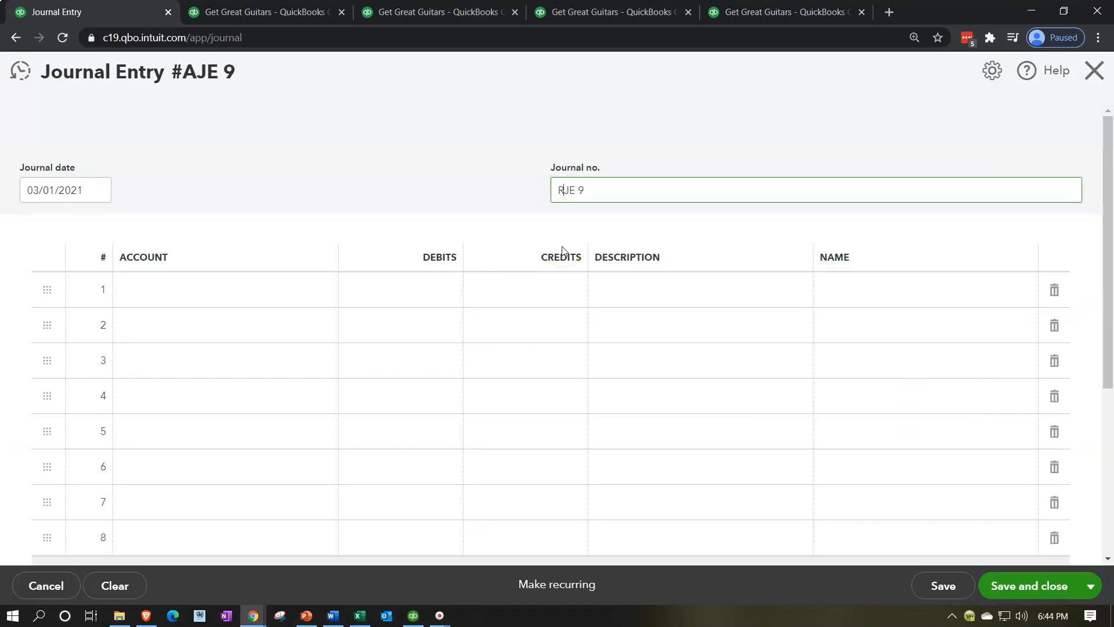
key(Tab)
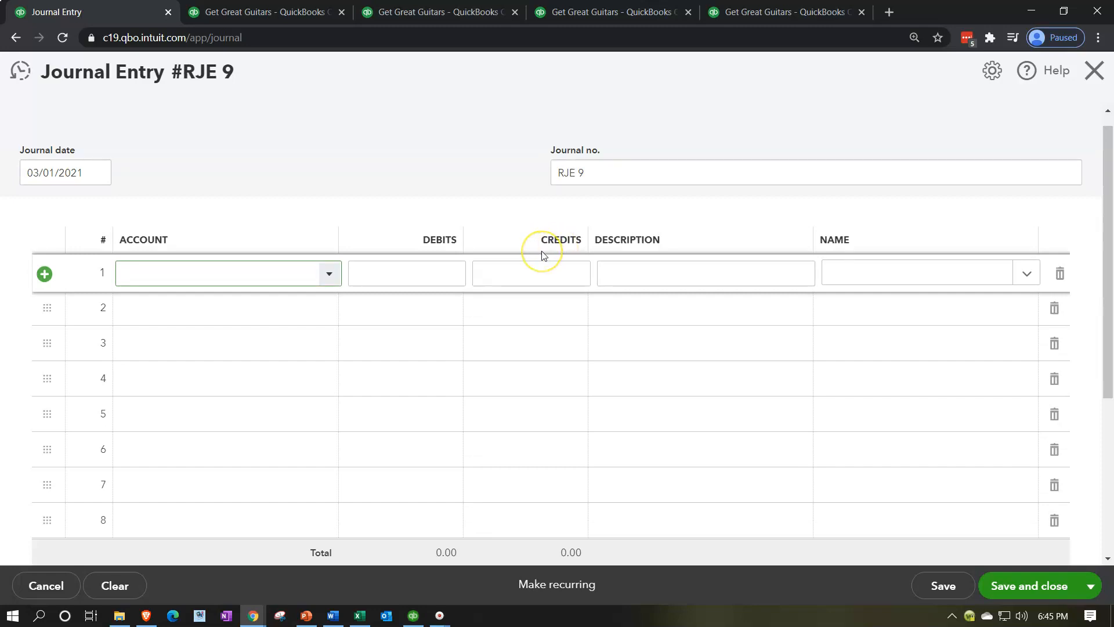
Fill the first journal line with Accounts Receivable (A/R), a credit of 300.00 and the description RJE 9.
text(Acc)
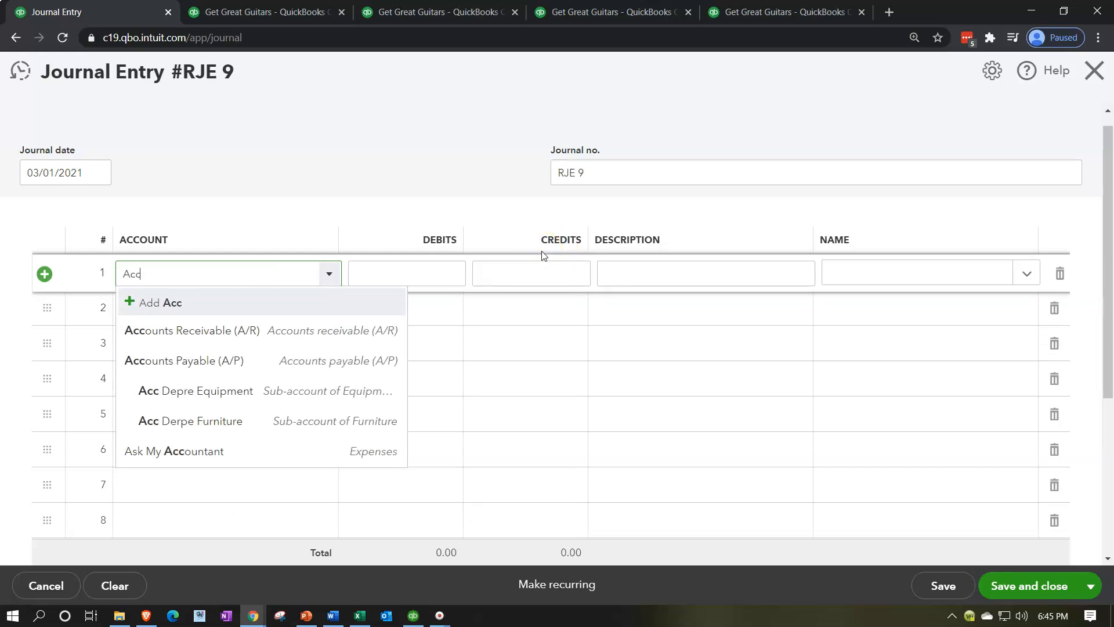
key(Down)
key(Tab)
key(Tab)
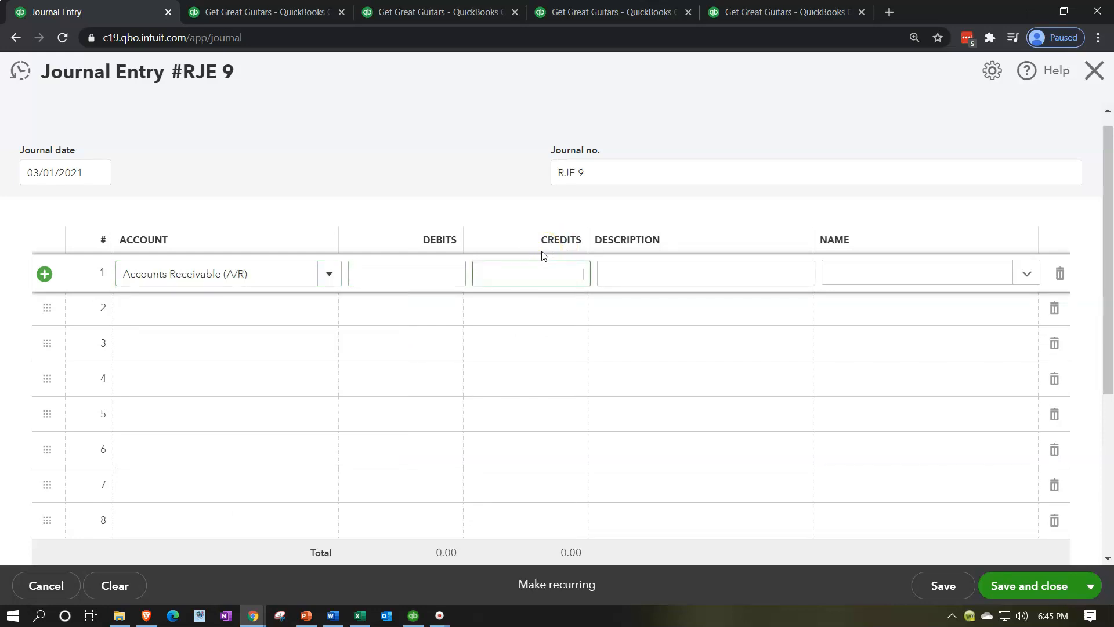
text(300)
key(Tab)
text(RJE 9)
key(Tab)
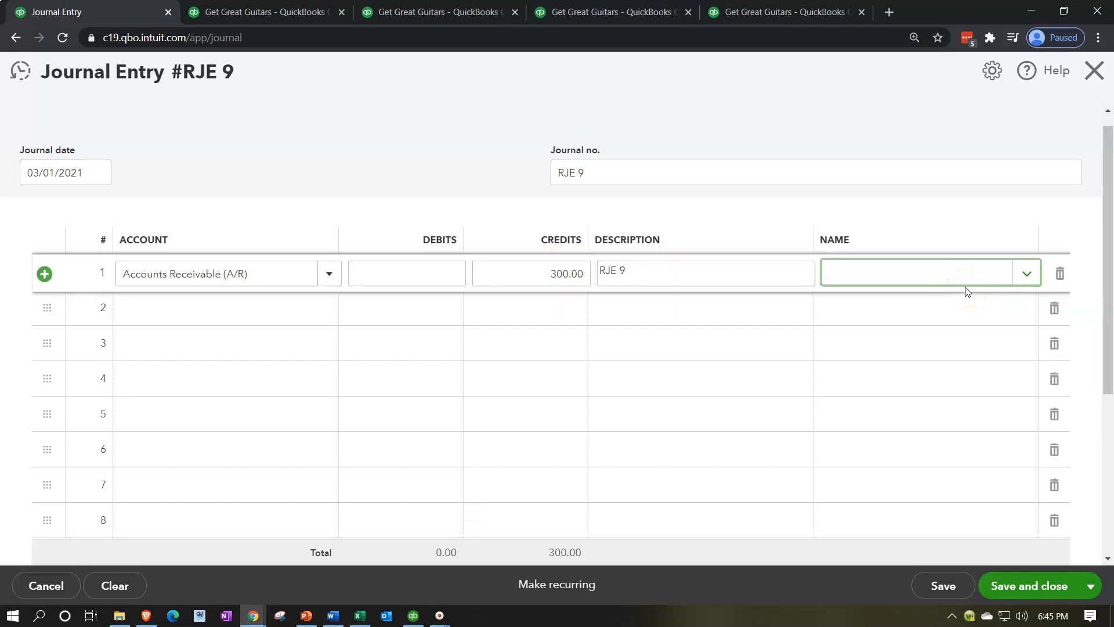
Assign String Music as the name on the accounts receivable line.
text(s)
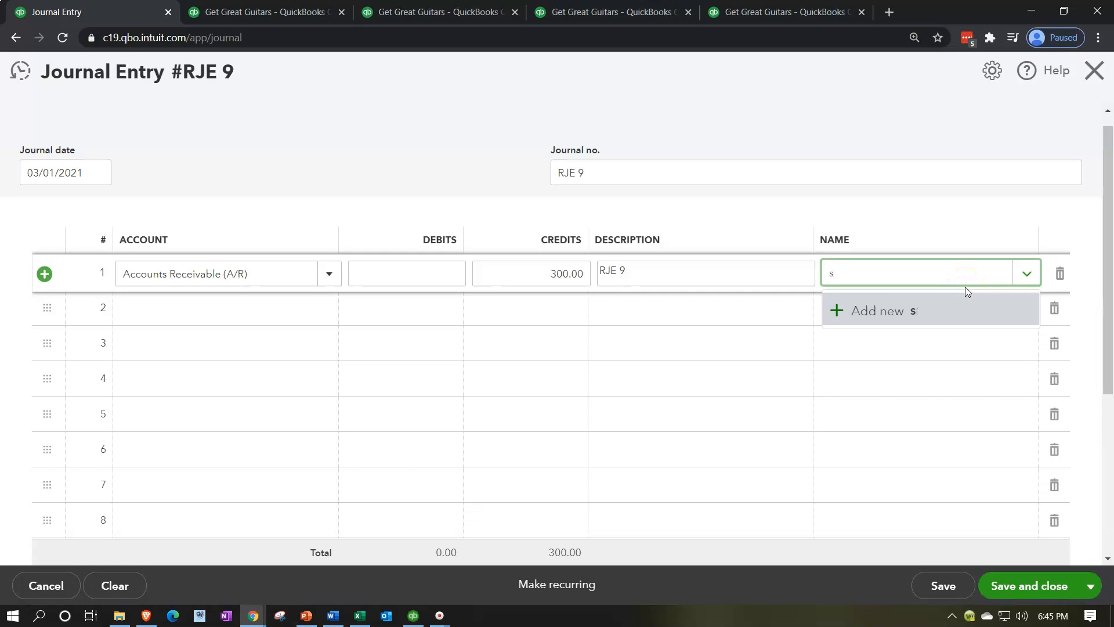
text(tri)
key(Down)
key(Down)
key(Tab)
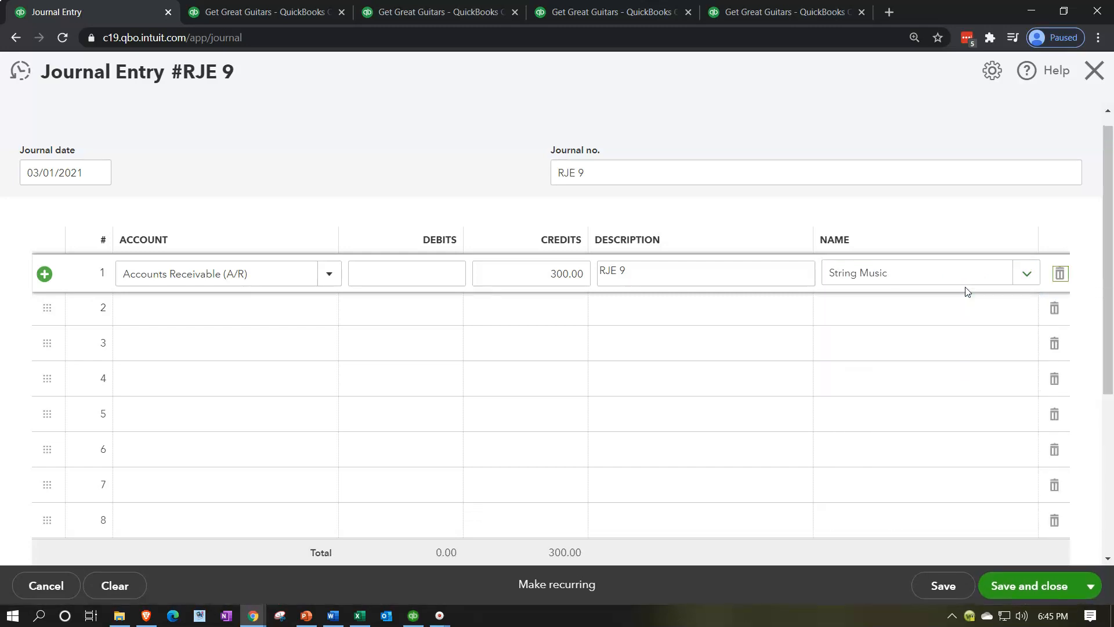
key(Tab)
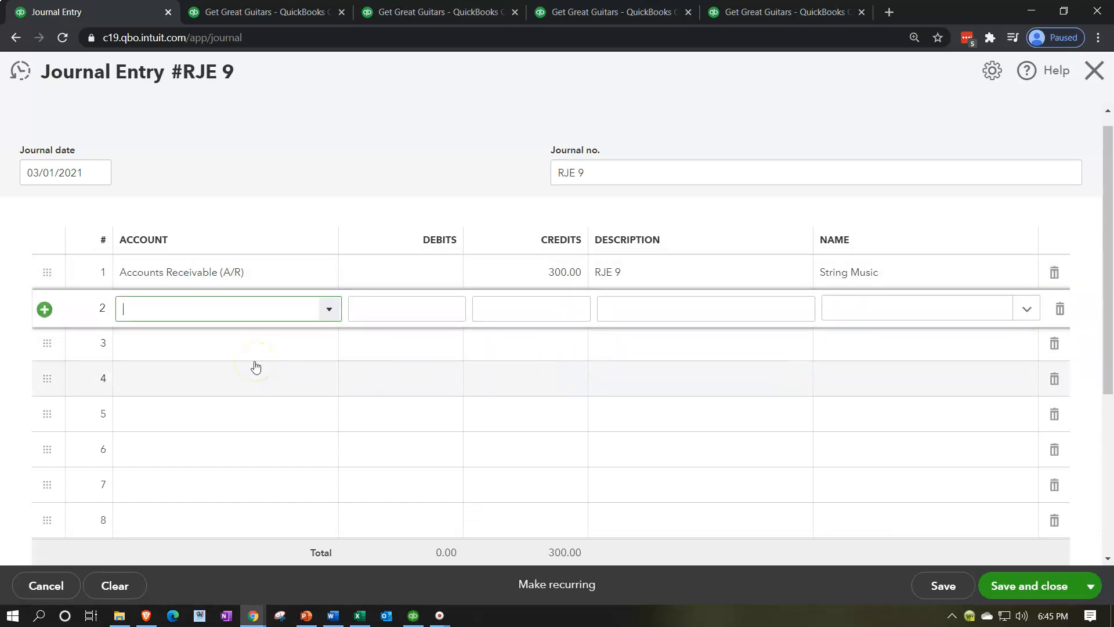
Add a second line debiting Unearned Revenue 300.00 with description RJE 9, and save and close the journal entry.
text(Un)
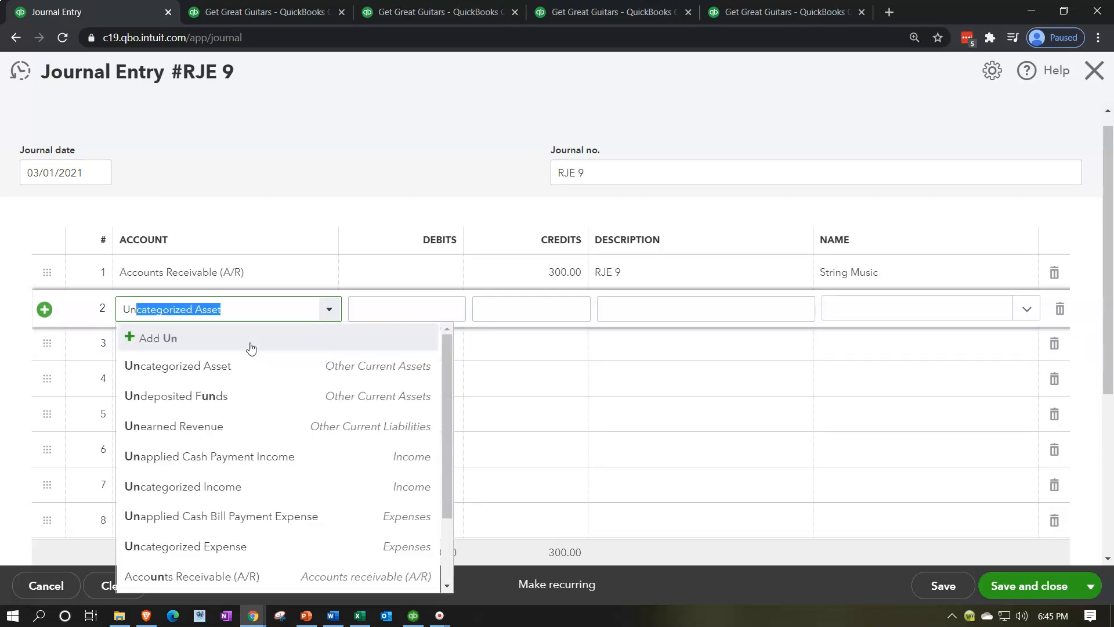
text(e)
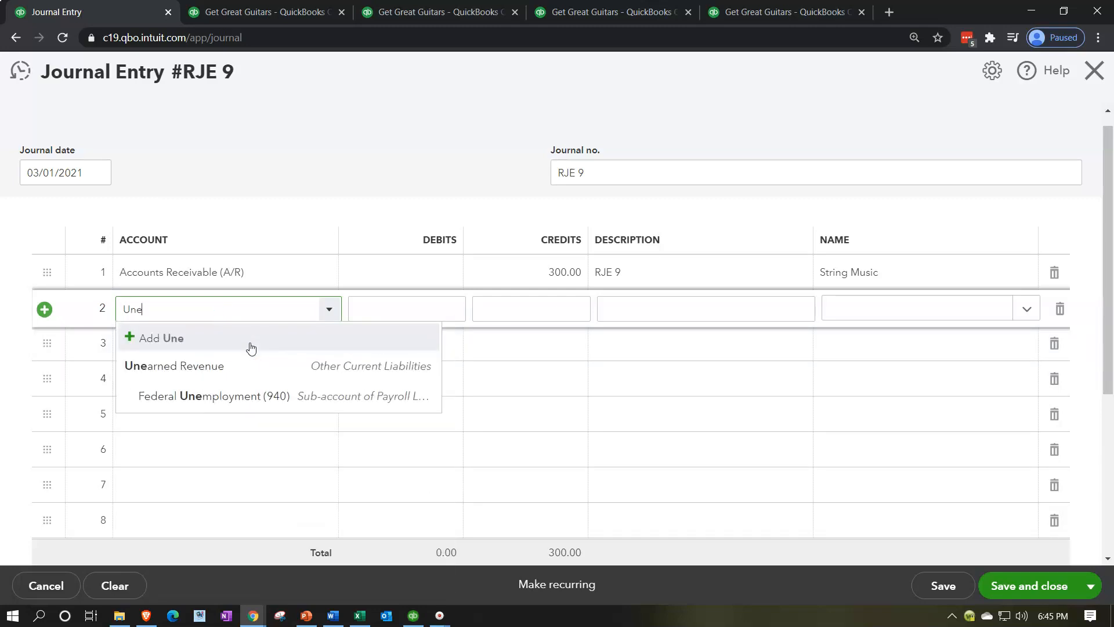
key(Tab)
key(Tab)
key(Tab)
key(Tab)
key(Tab)
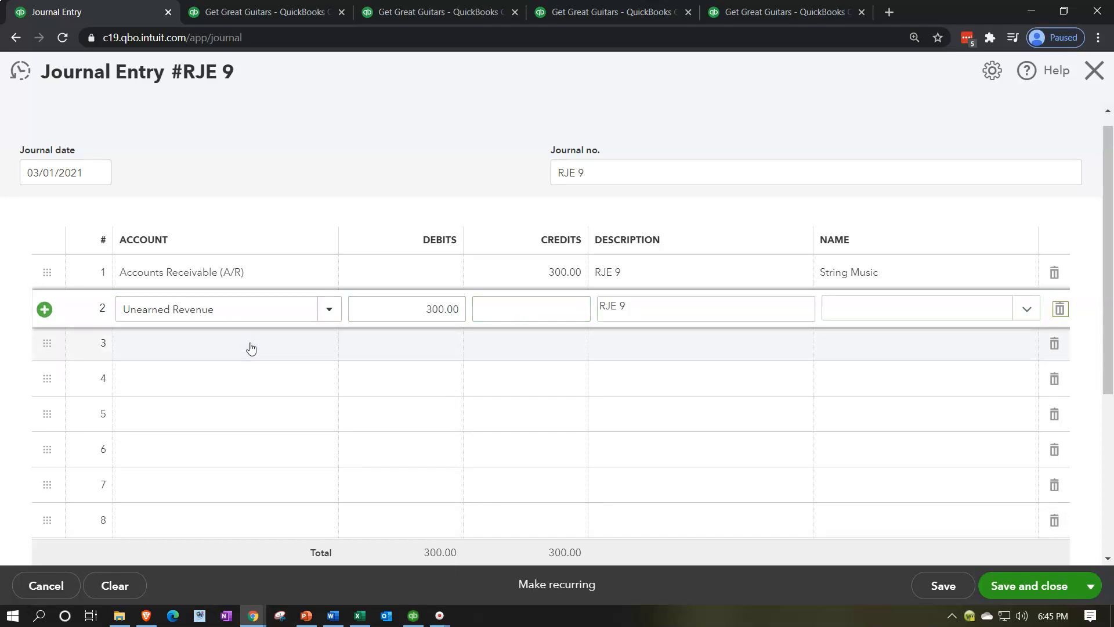
click(250, 344)
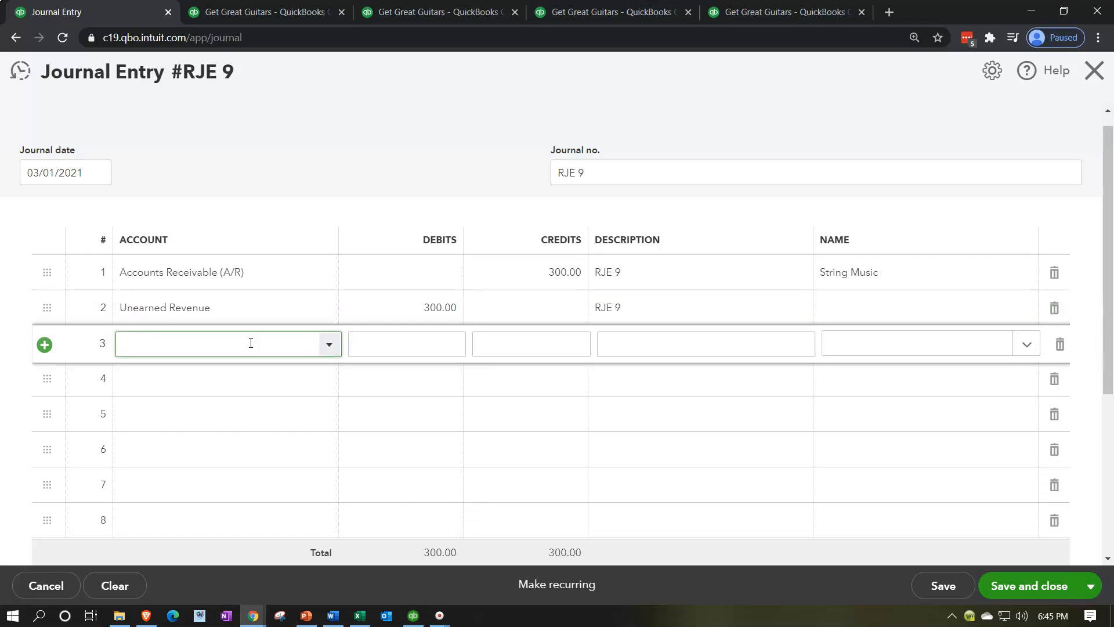
click(1020, 587)
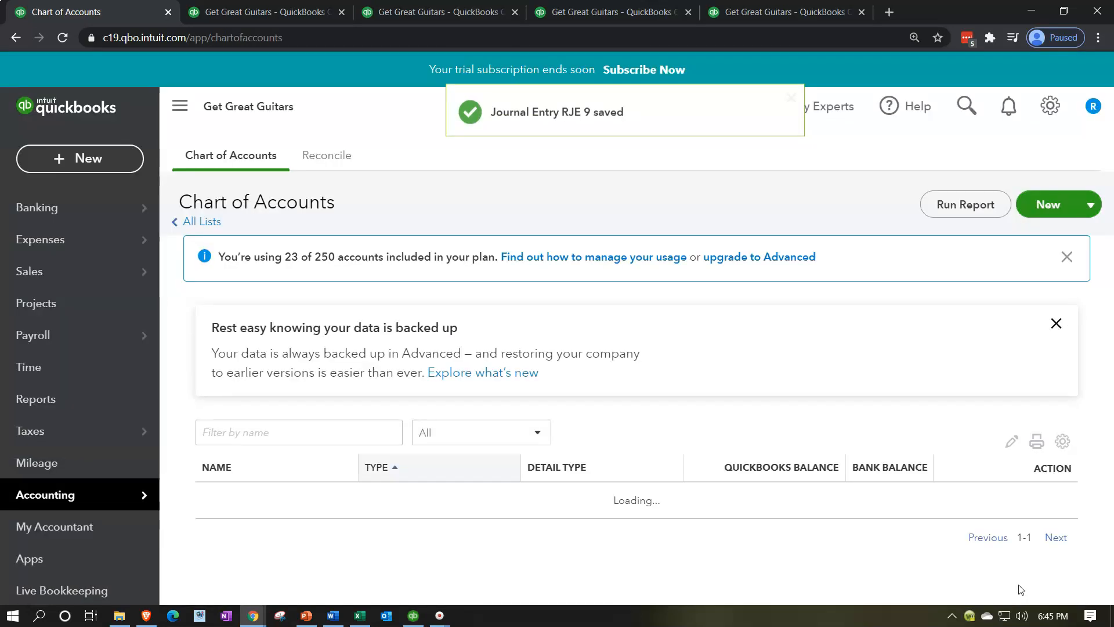
Refresh the Balance Sheet report as of 02/28/2021 and review the accounts receivable and unearned revenue balances.
click(289, 13)
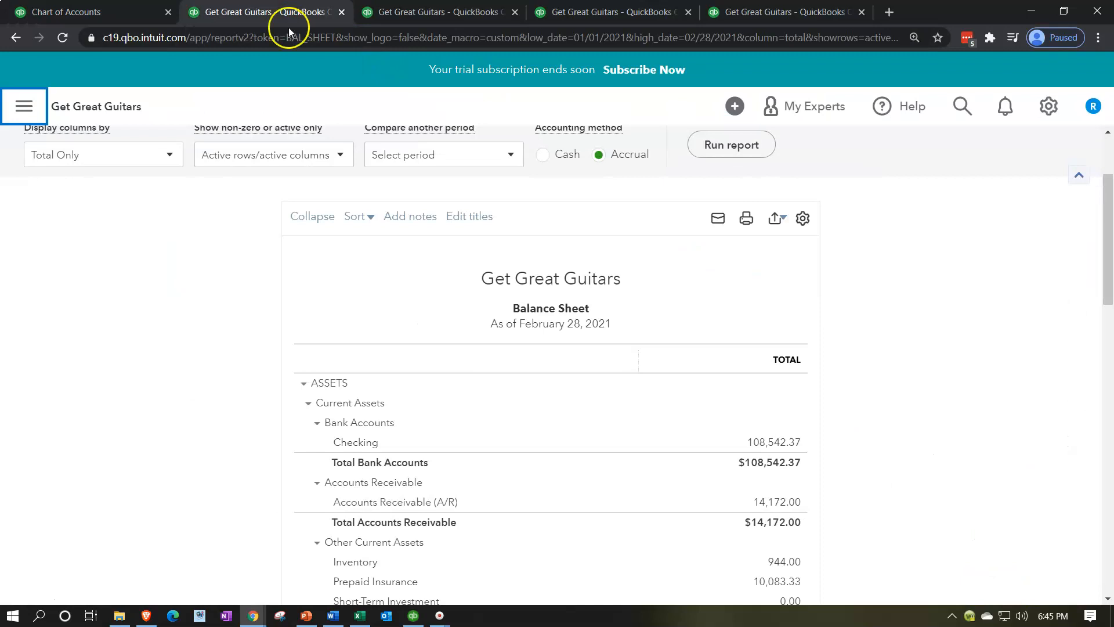
scroll(203, 375, up, 3)
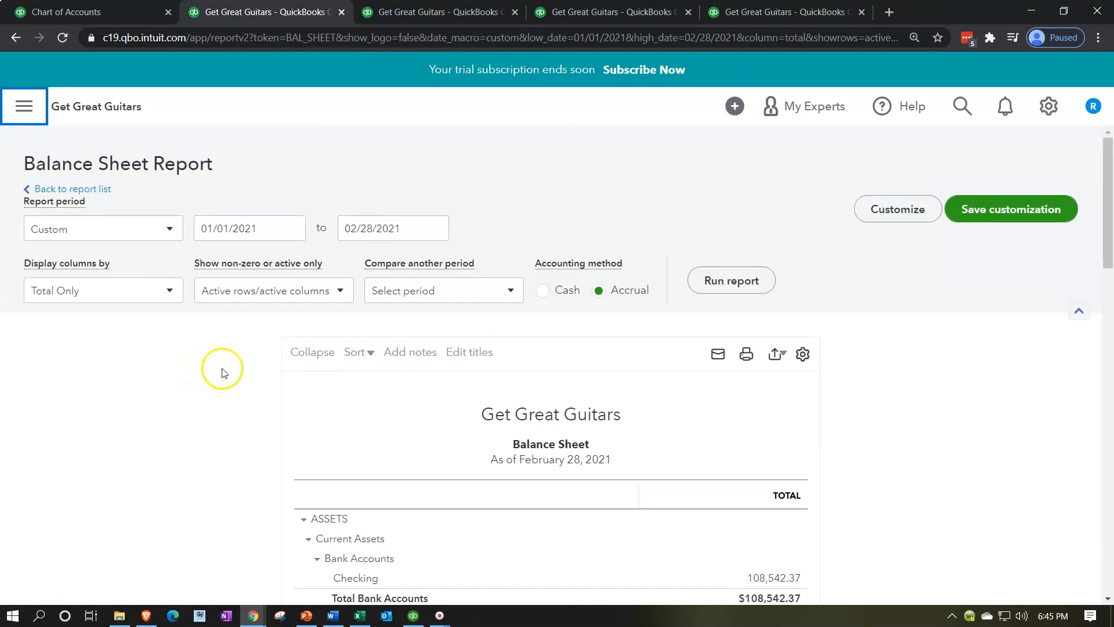
click(737, 281)
scroll(817, 359, down, 4)
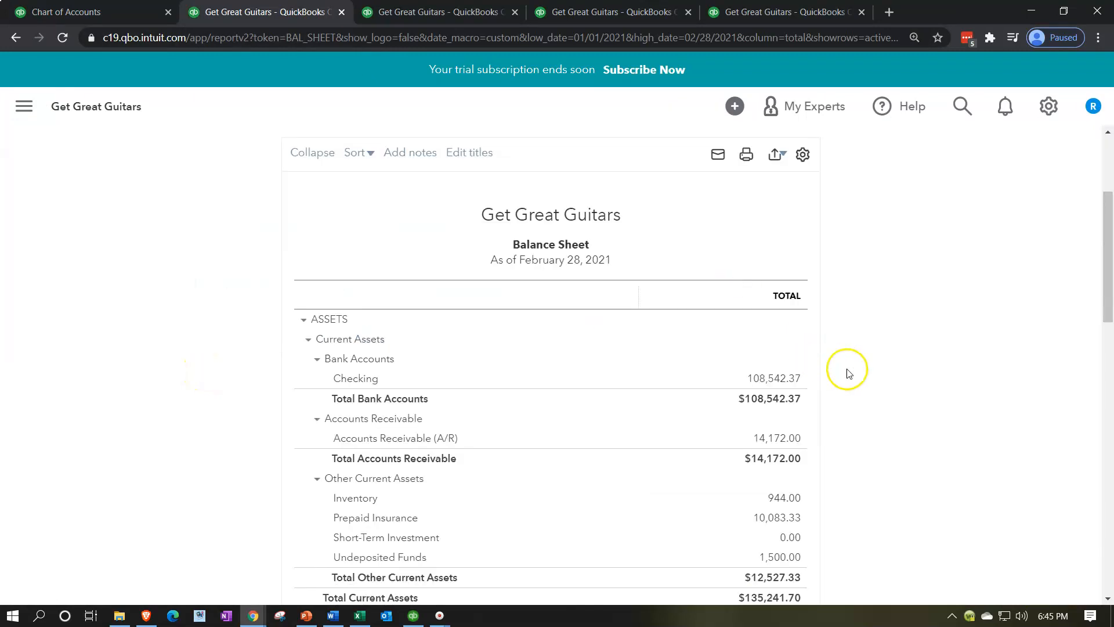
scroll(847, 371, down, 1)
click(813, 373)
scroll(795, 366, down, 5)
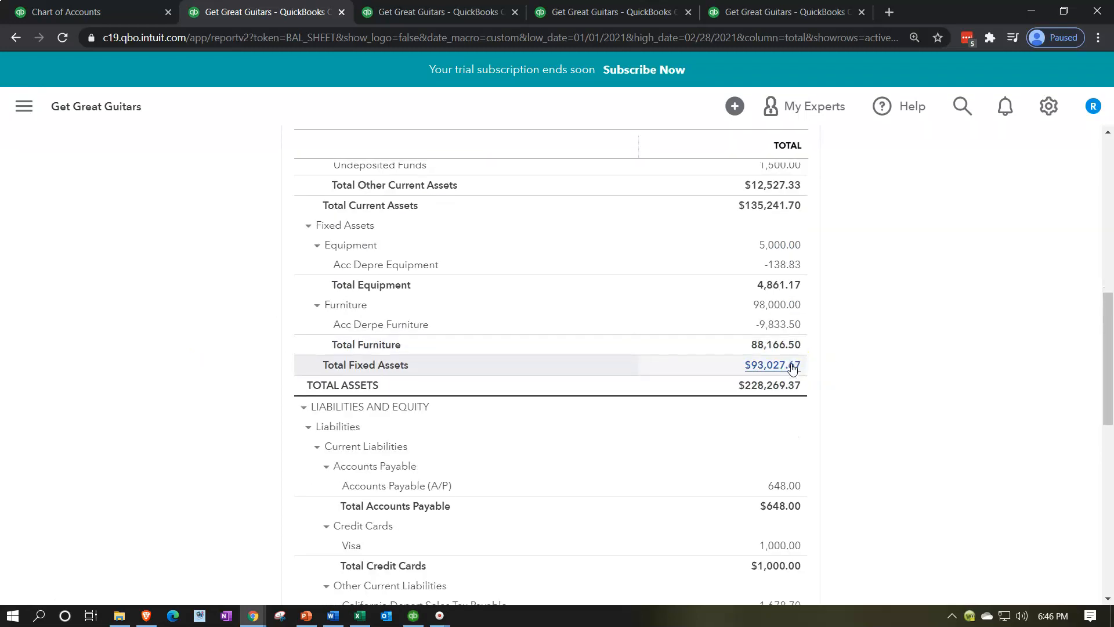
scroll(793, 367, down, 4)
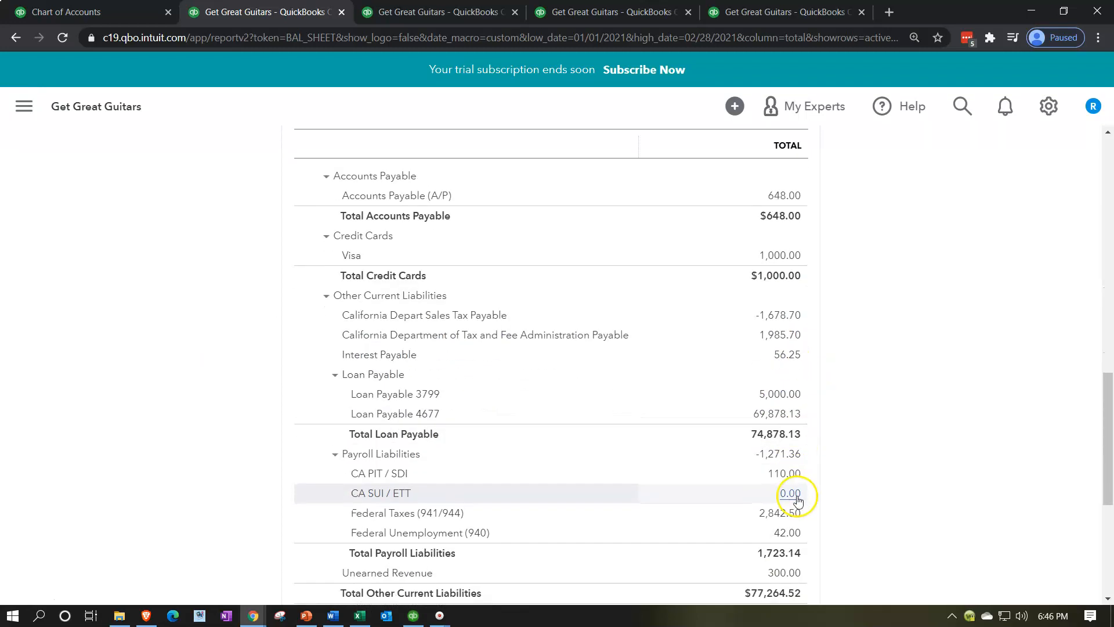
scroll(795, 482, down, 2)
Set the Balance Sheet's end date to 03/01/2021 and rerun the report.
scroll(574, 428, up, 6)
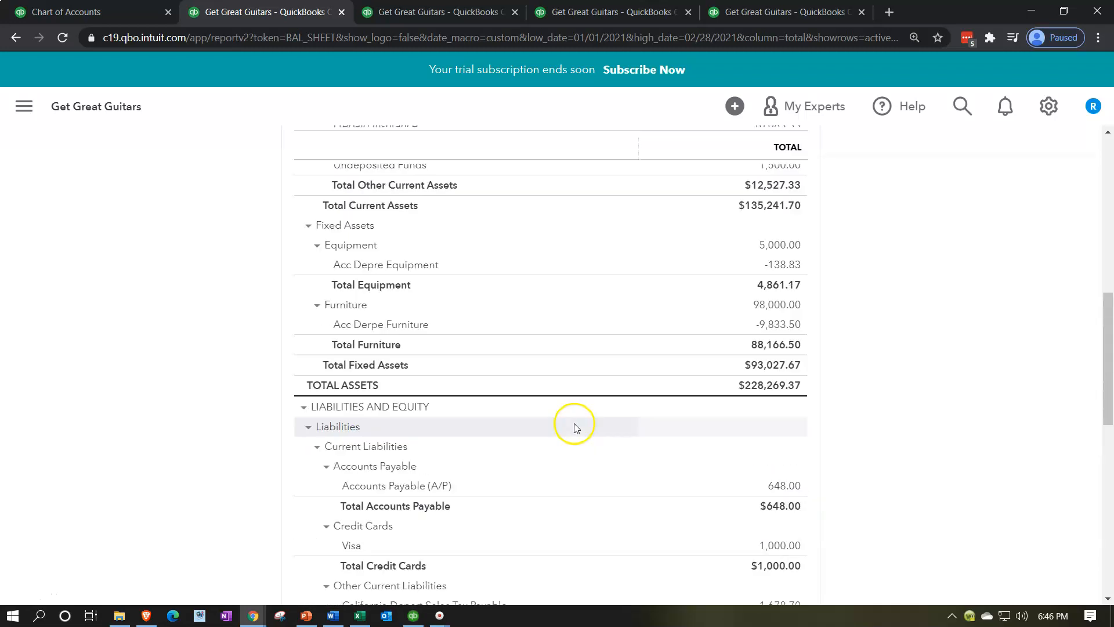
scroll(575, 428, up, 10)
triple_click(416, 228)
key(plus)
click(763, 281)
scroll(928, 361, down, 1)
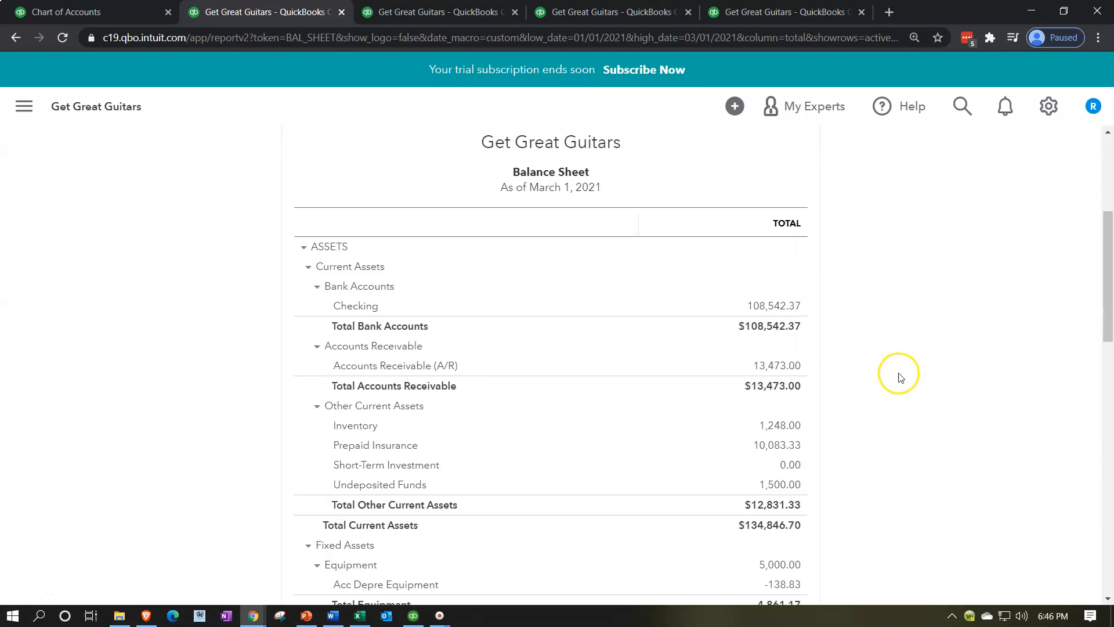
Open the transactions behind Accounts Receivable (A/R), examine the RJE 9 entry at the end of the list, and return to the Balance Sheet.
click(788, 372)
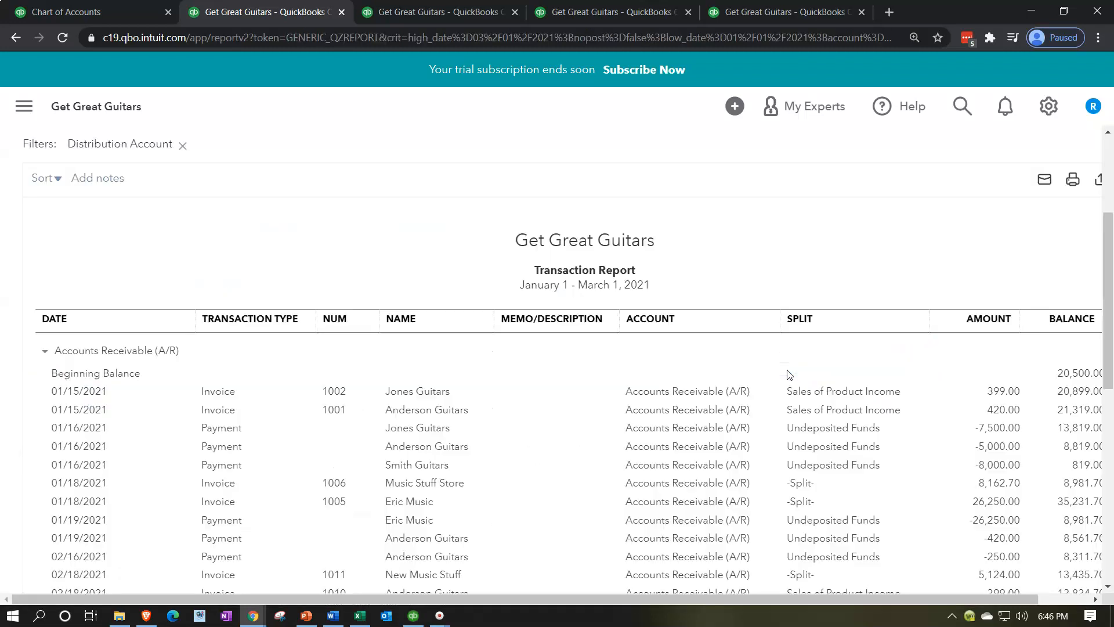
scroll(489, 485, down, 10)
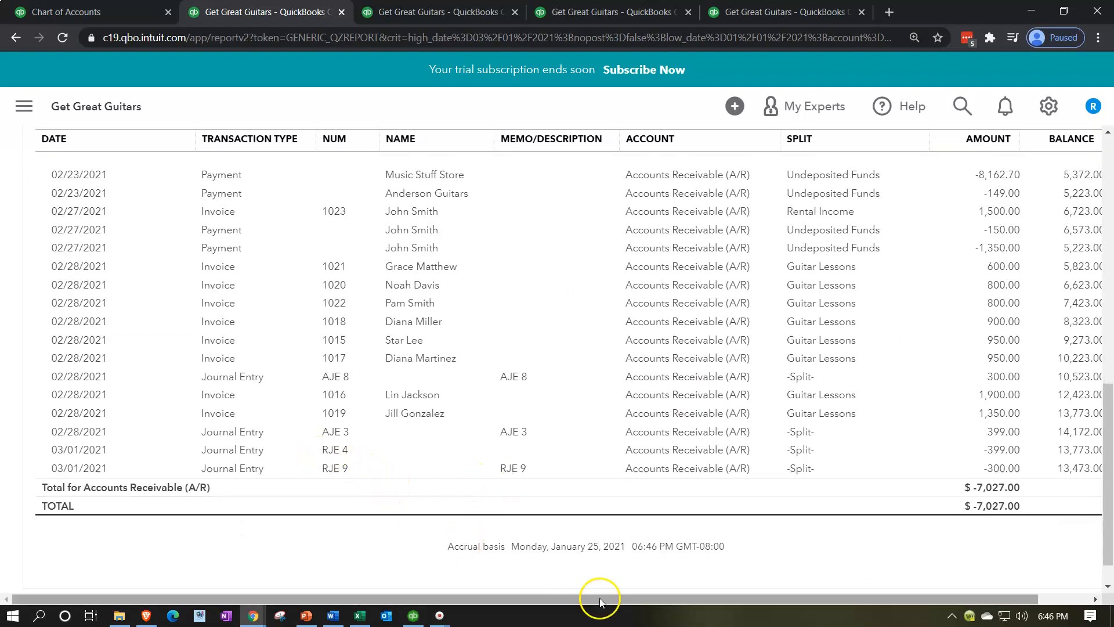
drag(597, 598, 722, 606)
drag(647, 604, 808, 619)
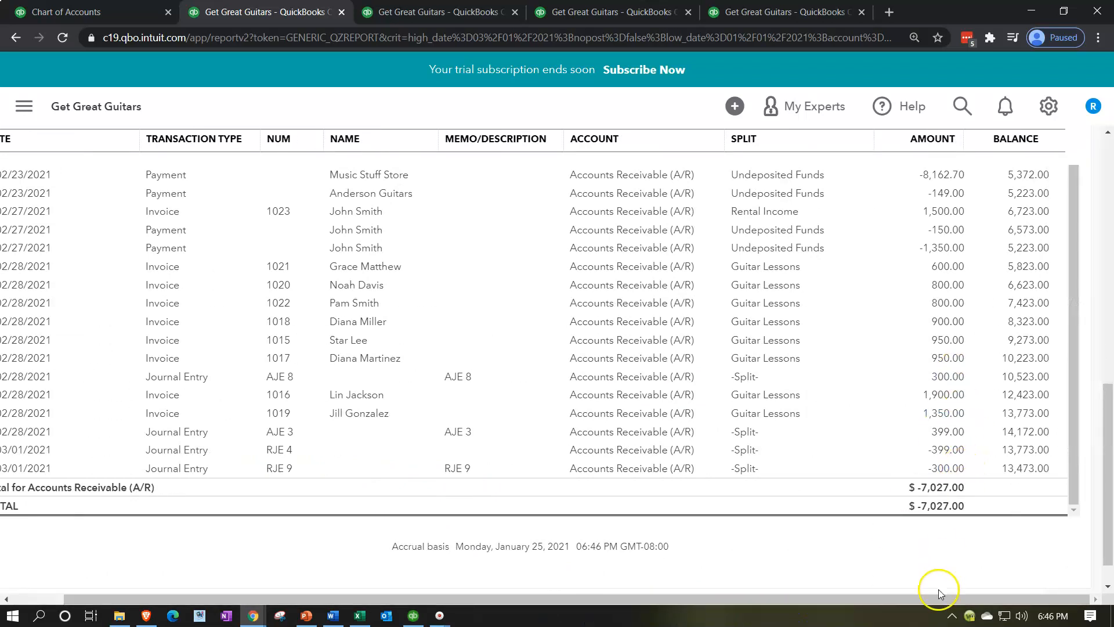
drag(927, 597, 862, 601)
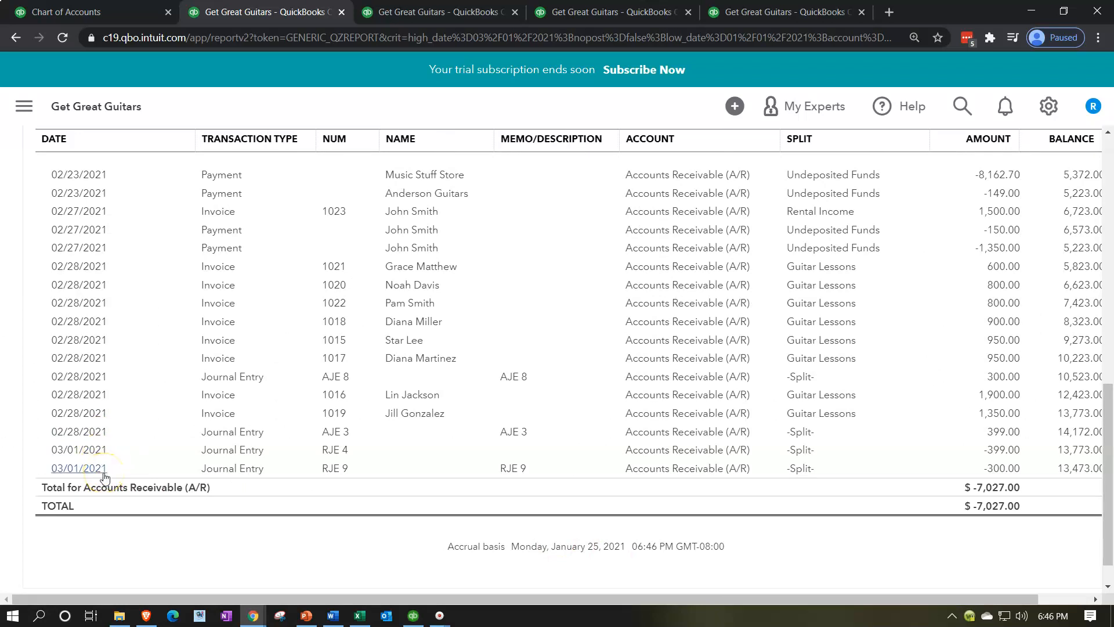
scroll(25, 390, up, 15)
click(39, 187)
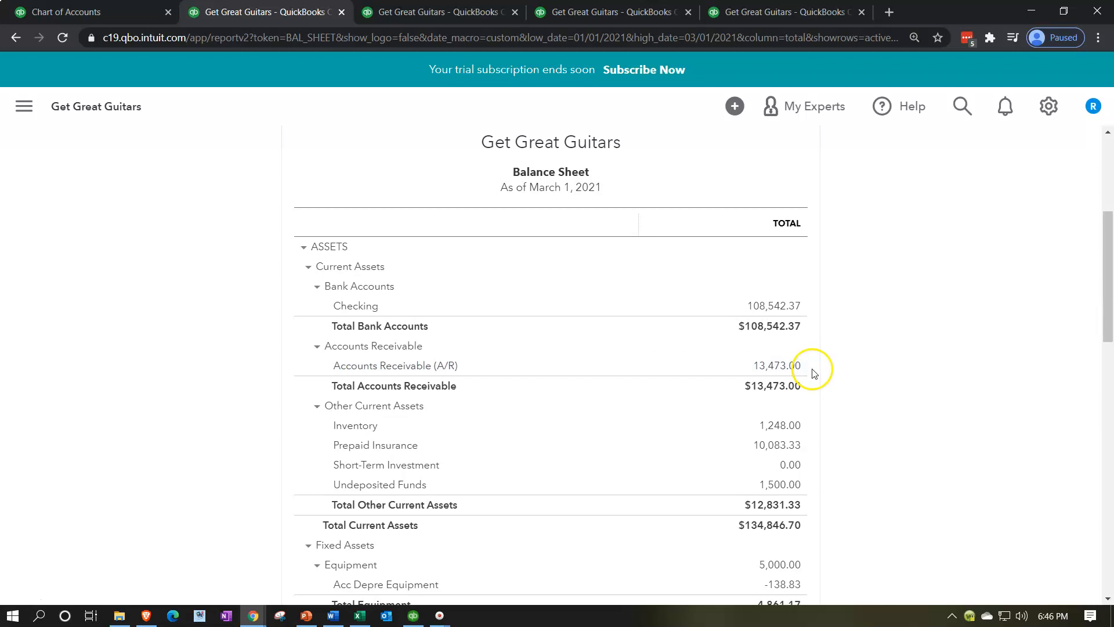
Run the Customer Balance Detail report as of 03/01/2021 and review the String Music transactions.
click(804, 17)
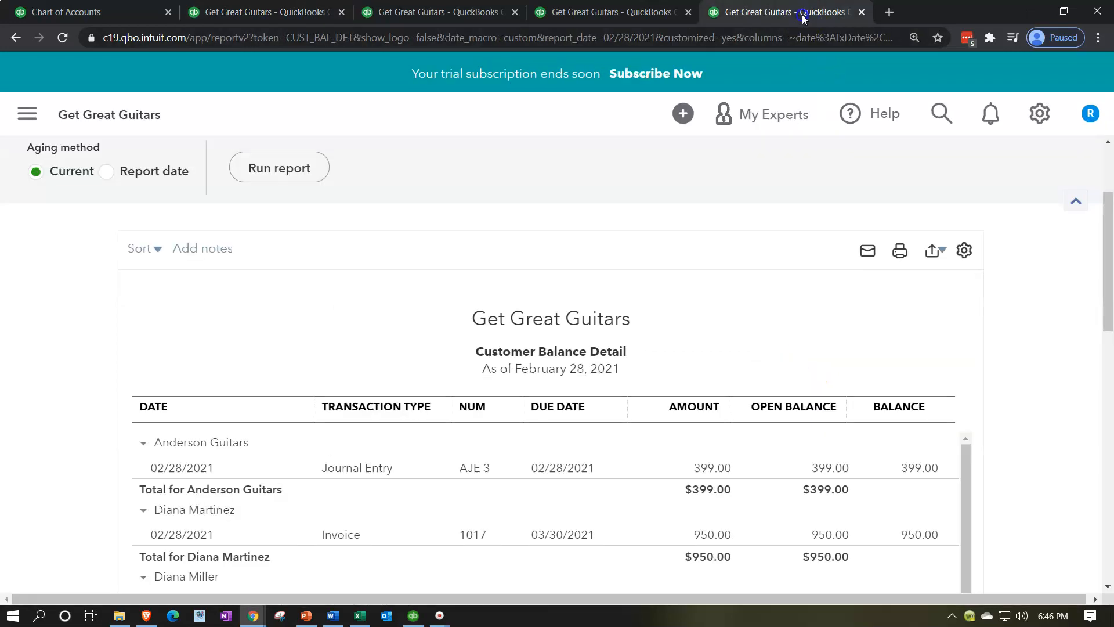
scroll(307, 300, up, 3)
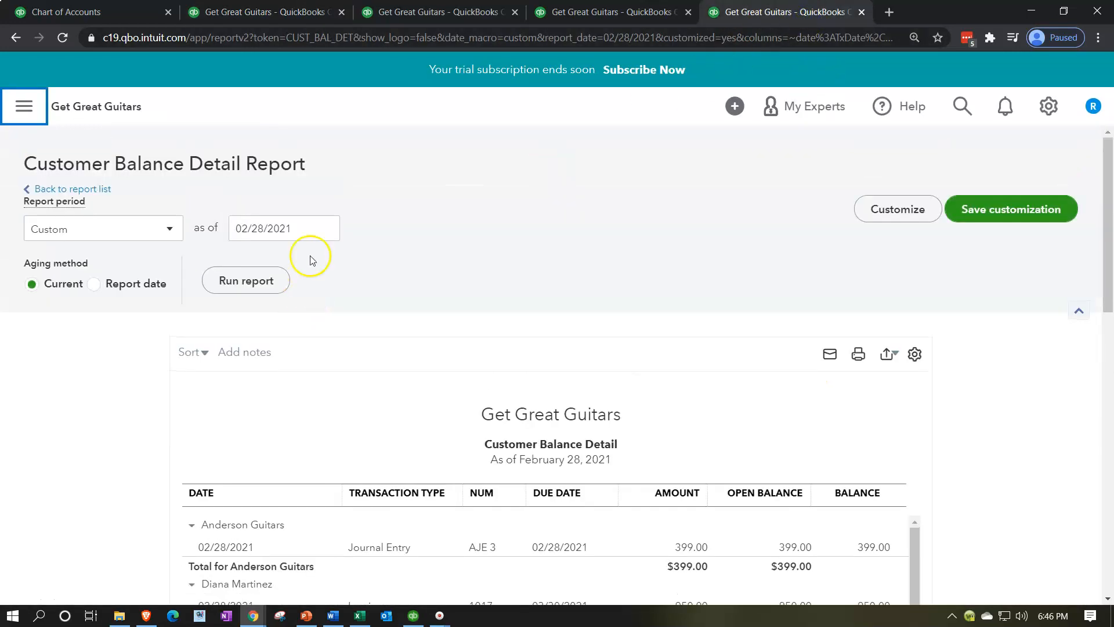
click(315, 225)
key(plus)
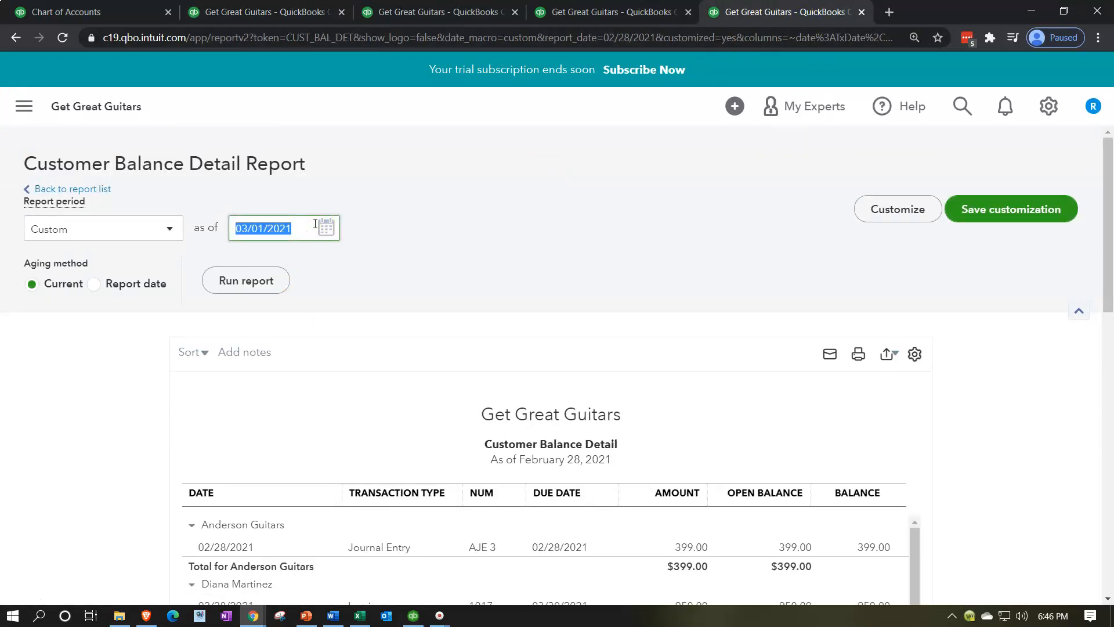
click(274, 280)
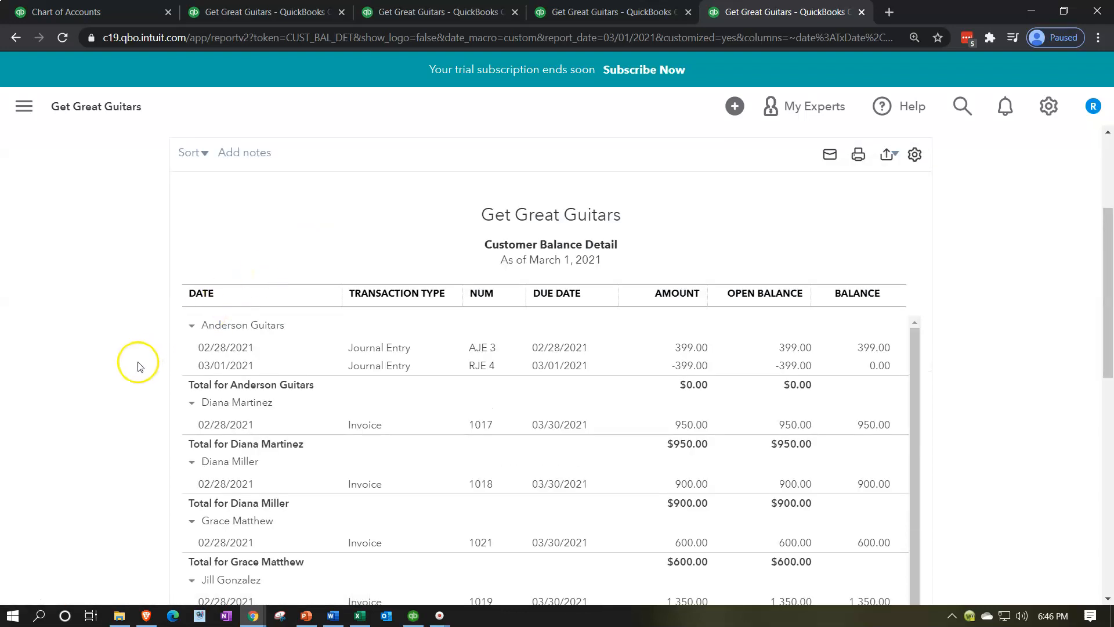
scroll(132, 376, down, 10)
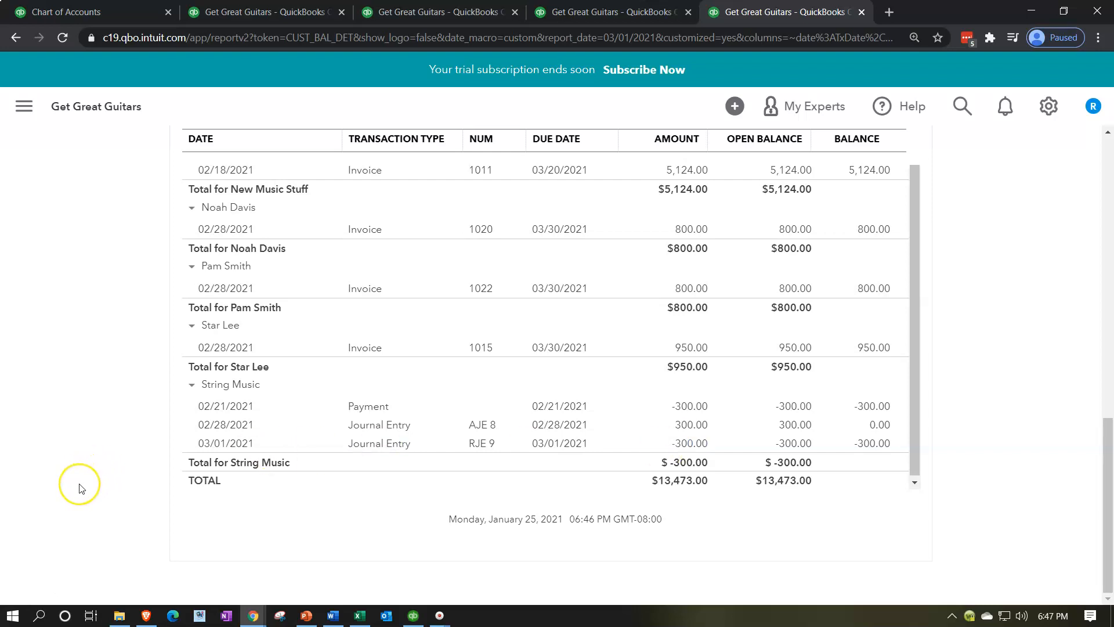
scroll(82, 489, up, 15)
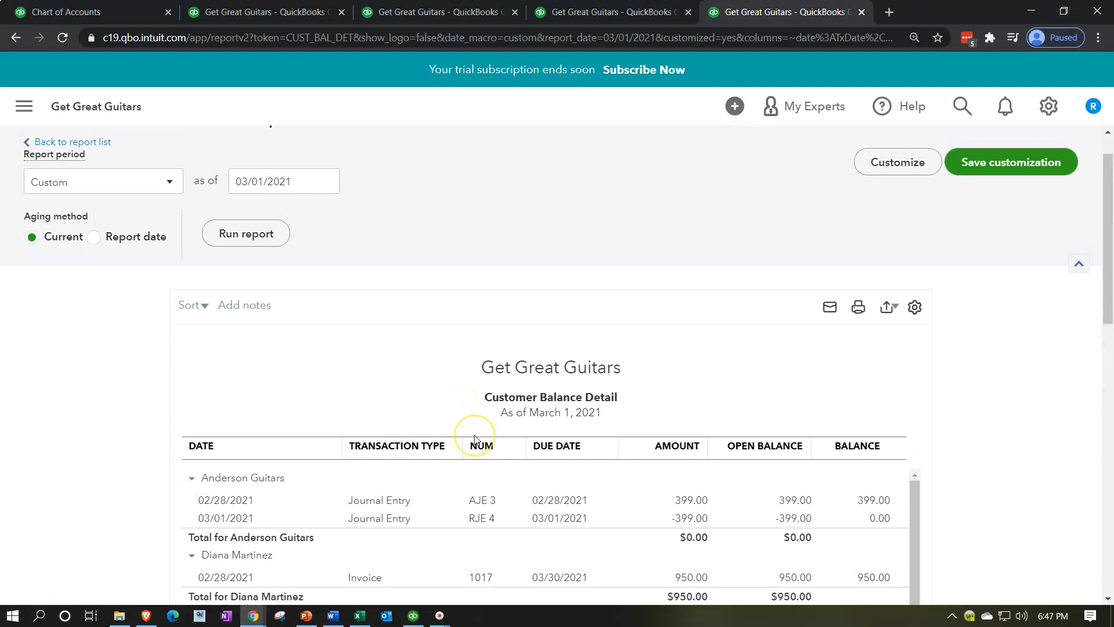
Open the Unearned Revenue transactions from the Balance Sheet, examine AJE 8 and RJE 9, and return to the report summary.
click(285, 15)
scroll(194, 524, down, 5)
scroll(193, 524, down, 5)
scroll(194, 520, down, 4)
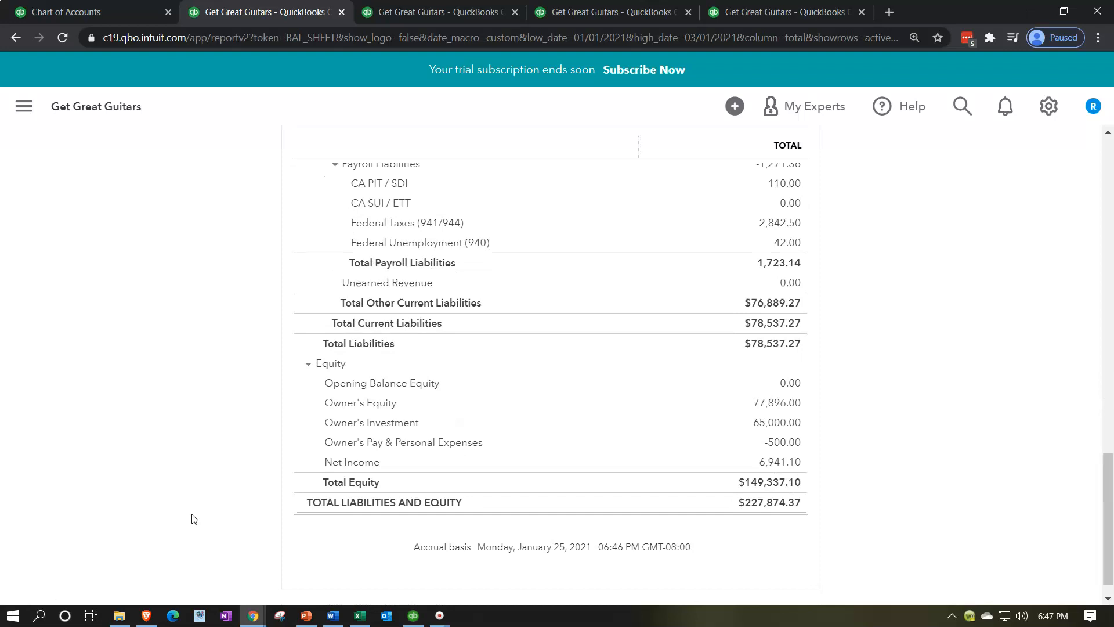
click(788, 286)
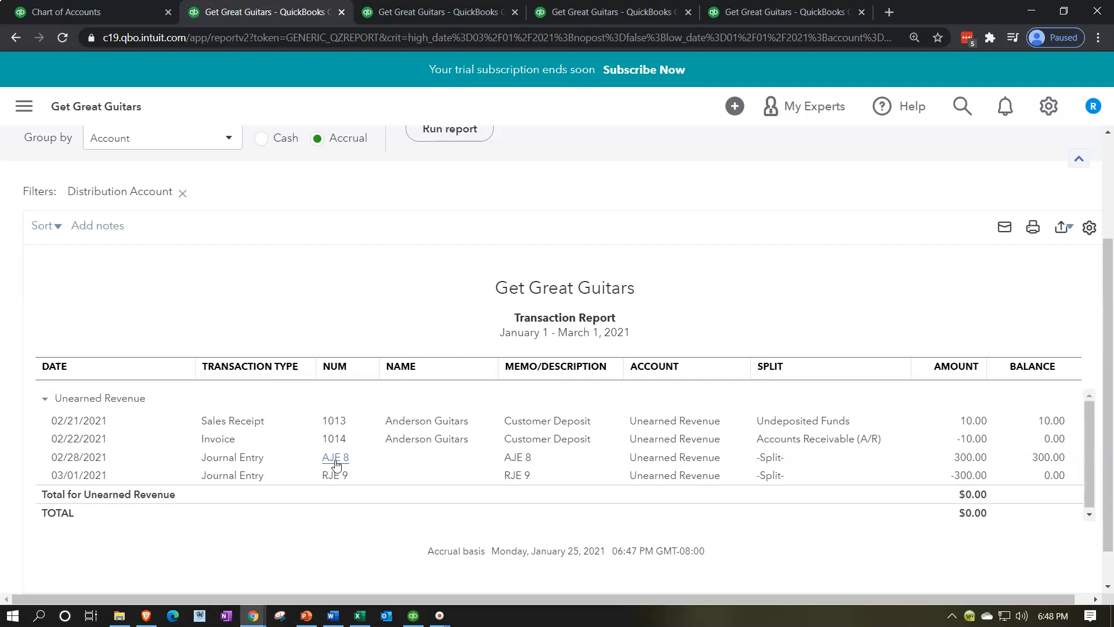
scroll(302, 473, up, 3)
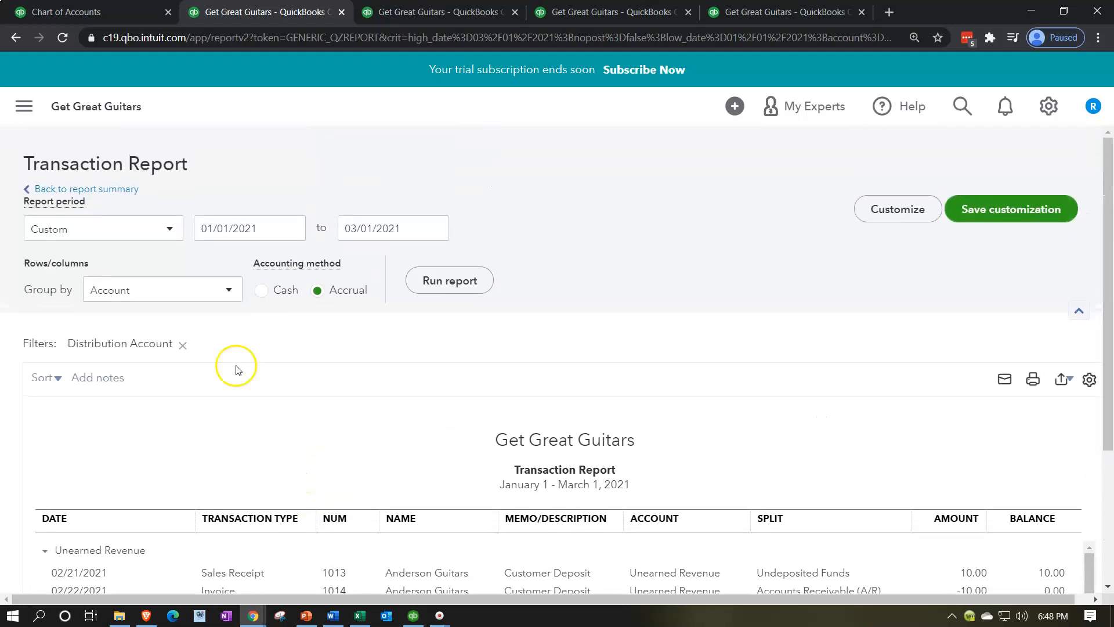
click(116, 190)
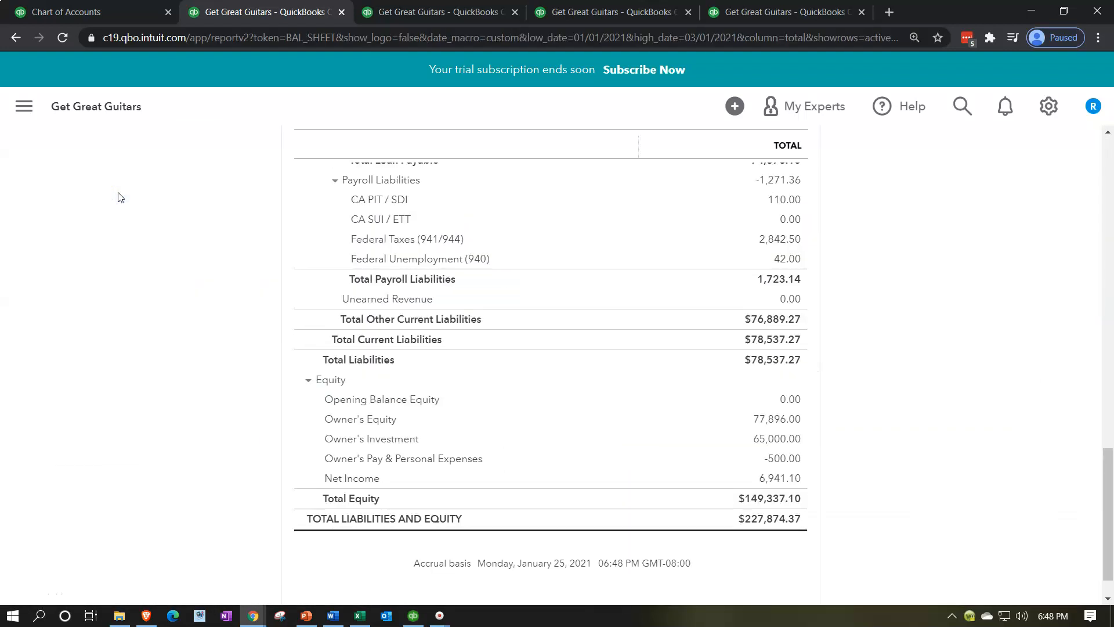
Refresh the Profit and Loss report for 01/01/2021 to 02/28/2021 and review its income and expenses.
click(427, 14)
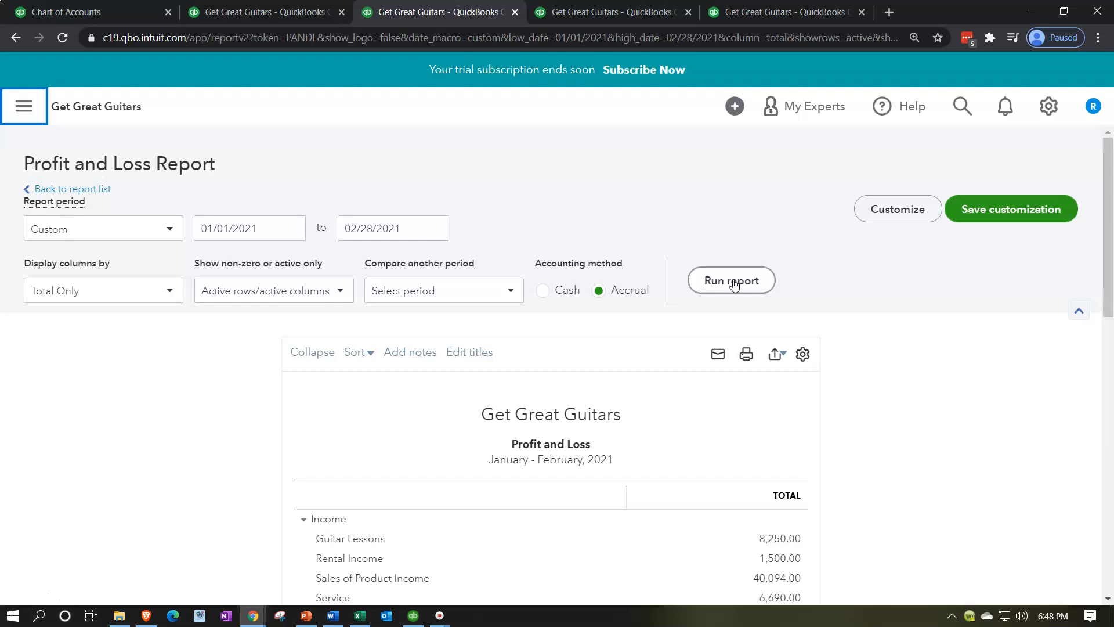
click(733, 282)
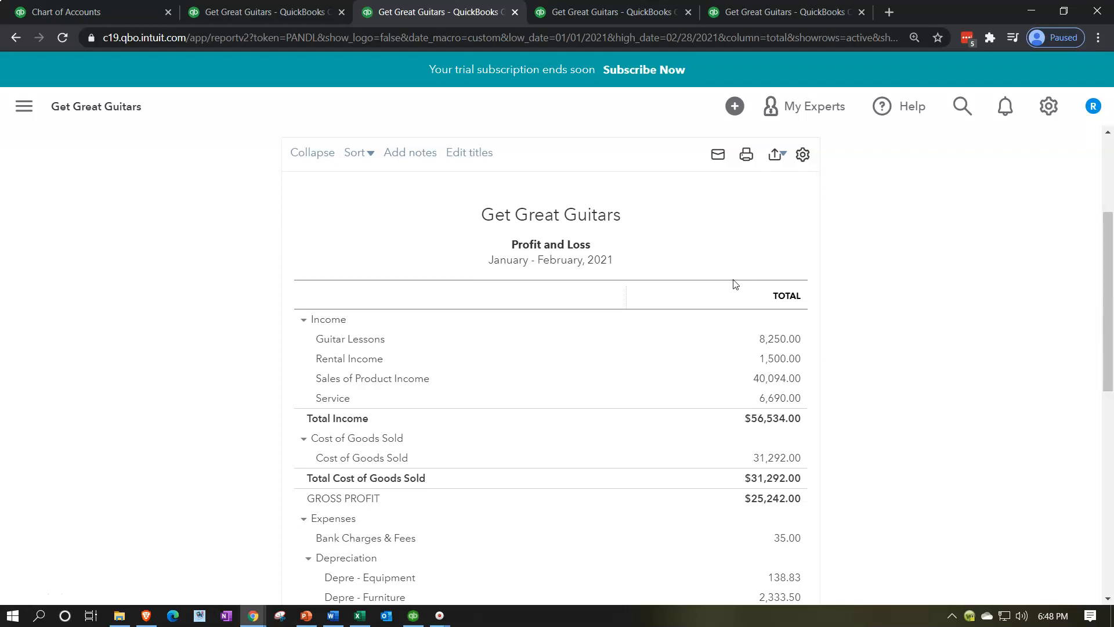
Switch to the Trial Balance report and refresh it for 01/01/2021 to 02/28/2021.
click(591, 12)
scroll(259, 442, up, 4)
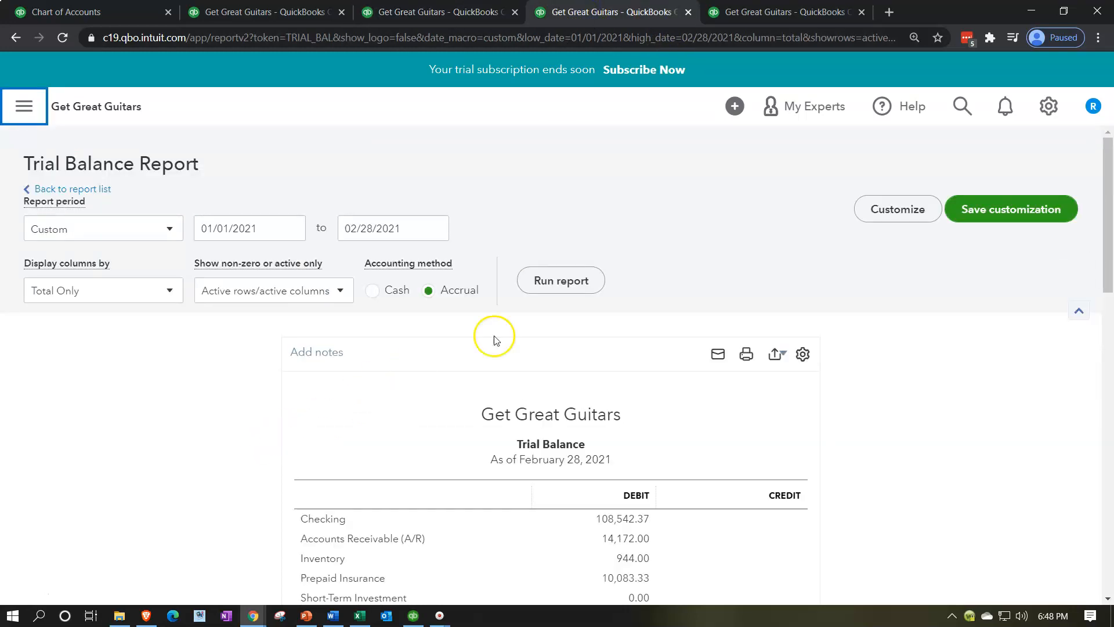
click(556, 287)
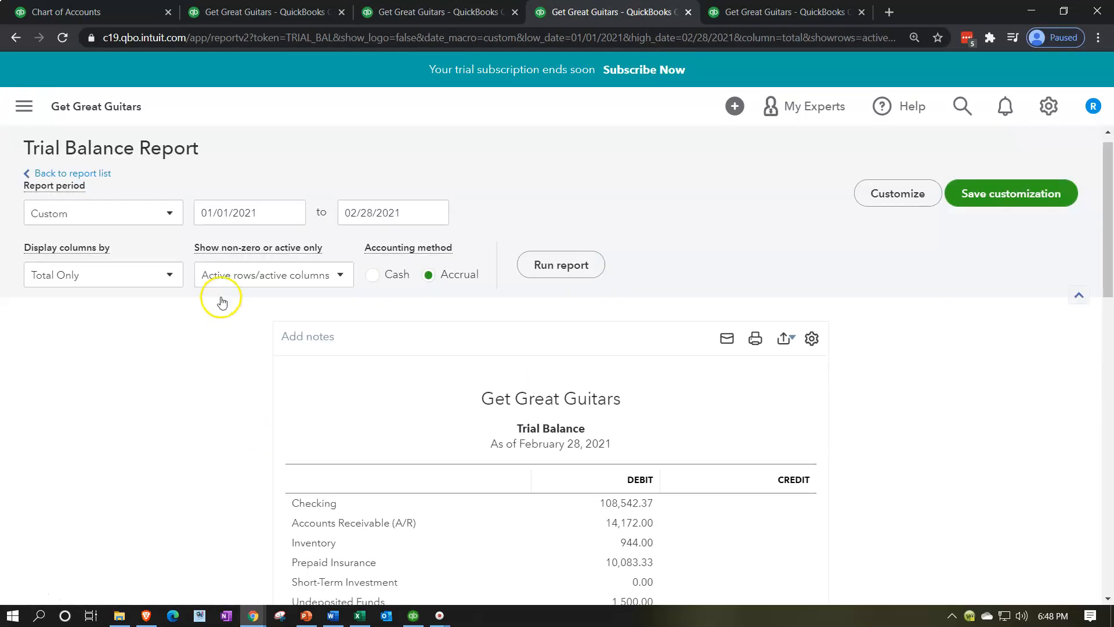
Set the Trial Balance end date to 03/01/2021, rerun the report and review the account balances down to the totals.
click(419, 228)
text(03/01/2021)
key(Tab)
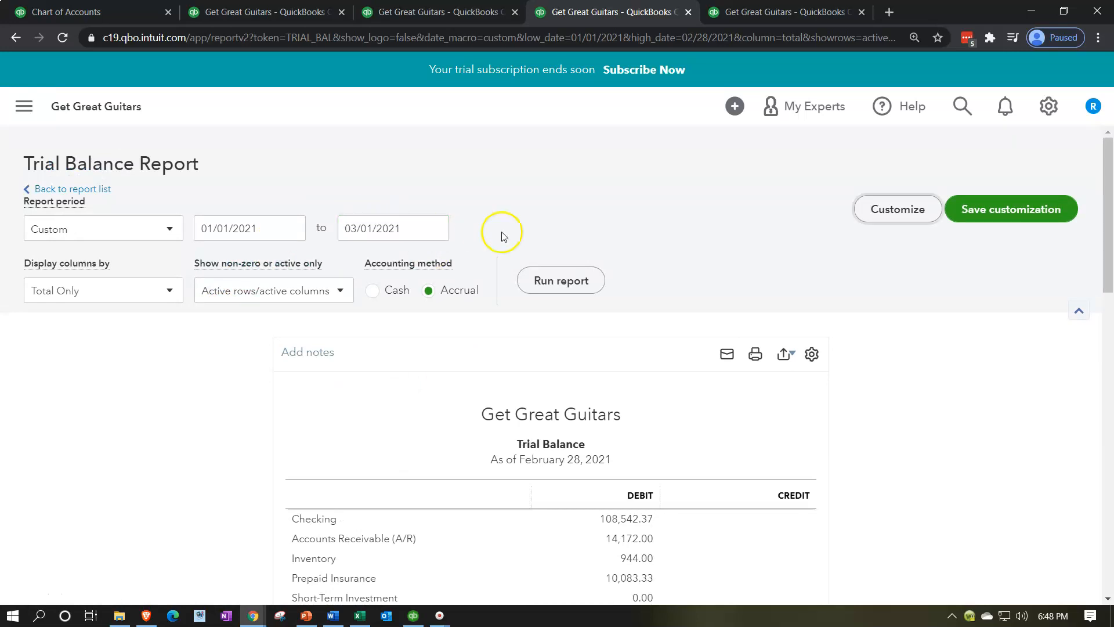
click(551, 281)
scroll(266, 405, down, 3)
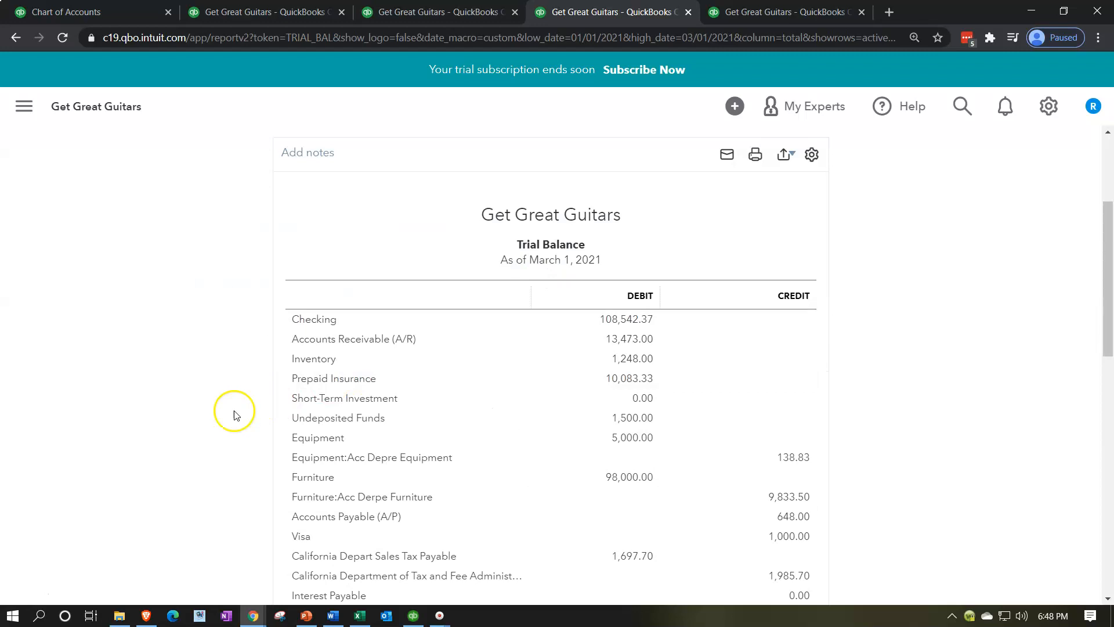
scroll(233, 414, down, 5)
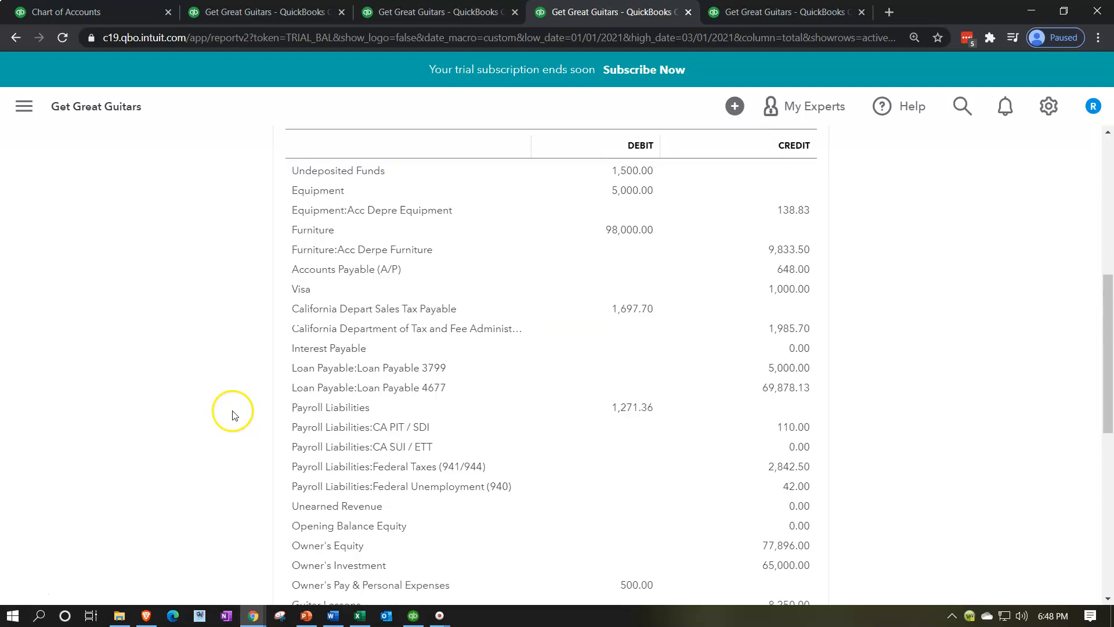
scroll(233, 414, down, 5)
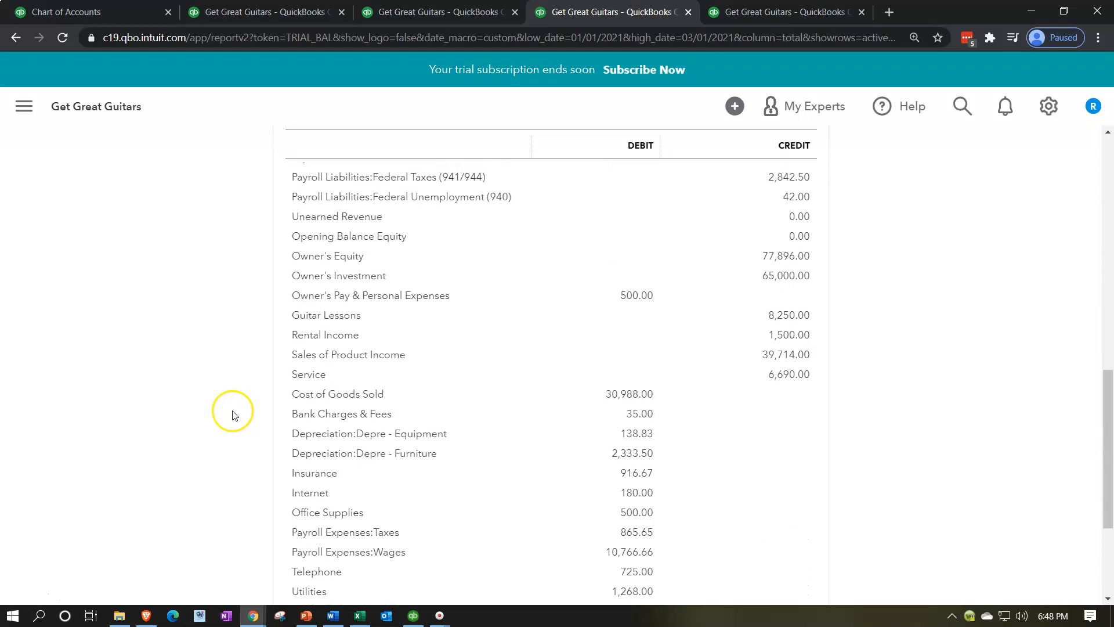
scroll(235, 415, down, 1)
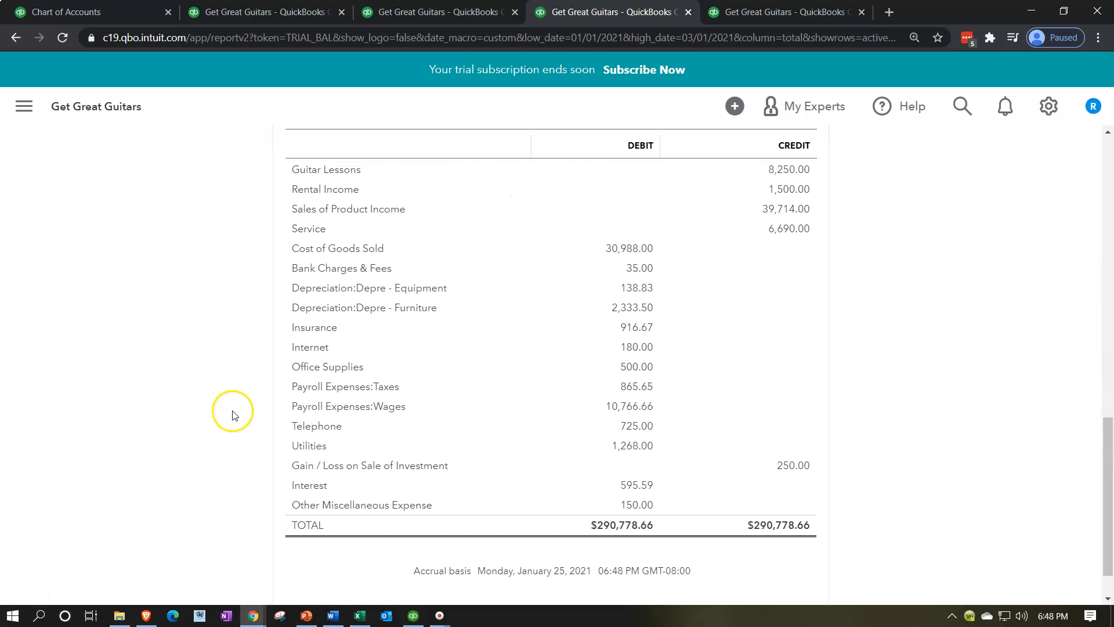